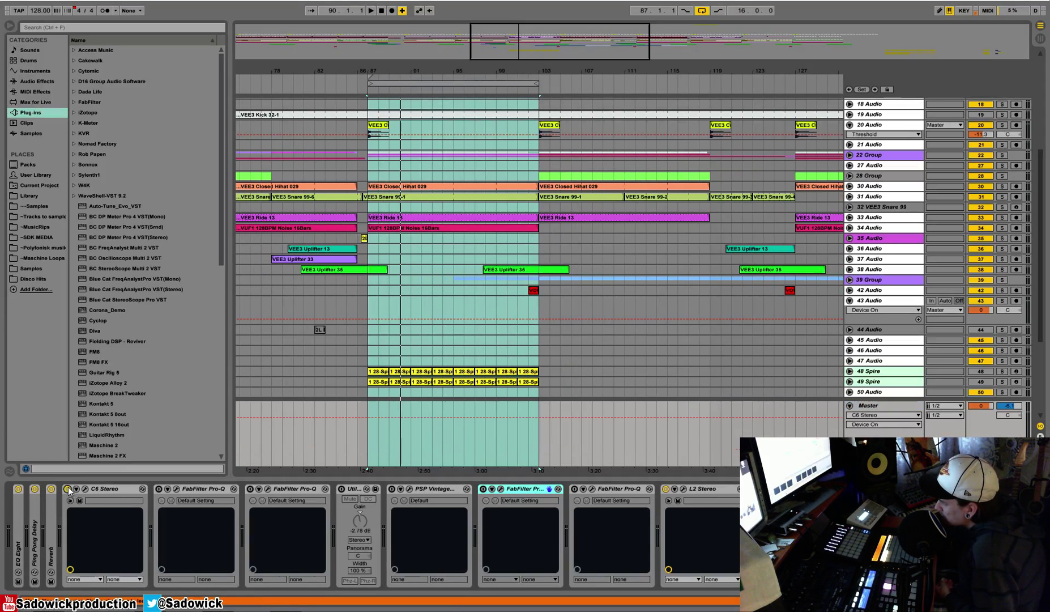
# - Open the master's C6 Stereo compressor, bypass it, and play the loop at bar 87 to hear the mix without it
pyautogui.click(87, 490)
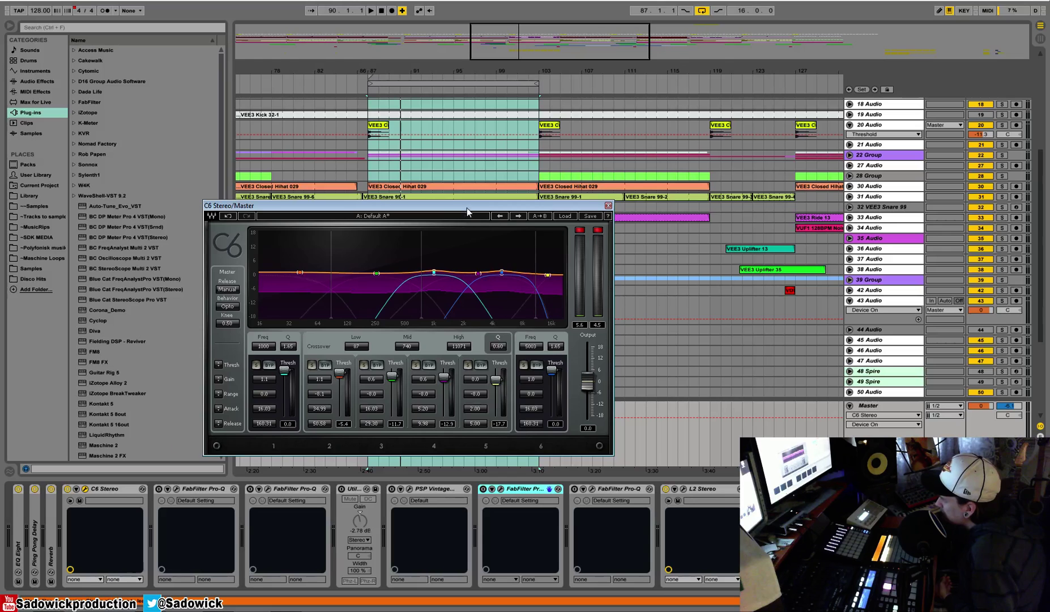
pyautogui.moveTo(467, 211); pyautogui.dragTo(411, 183)
pyautogui.click(68, 489)
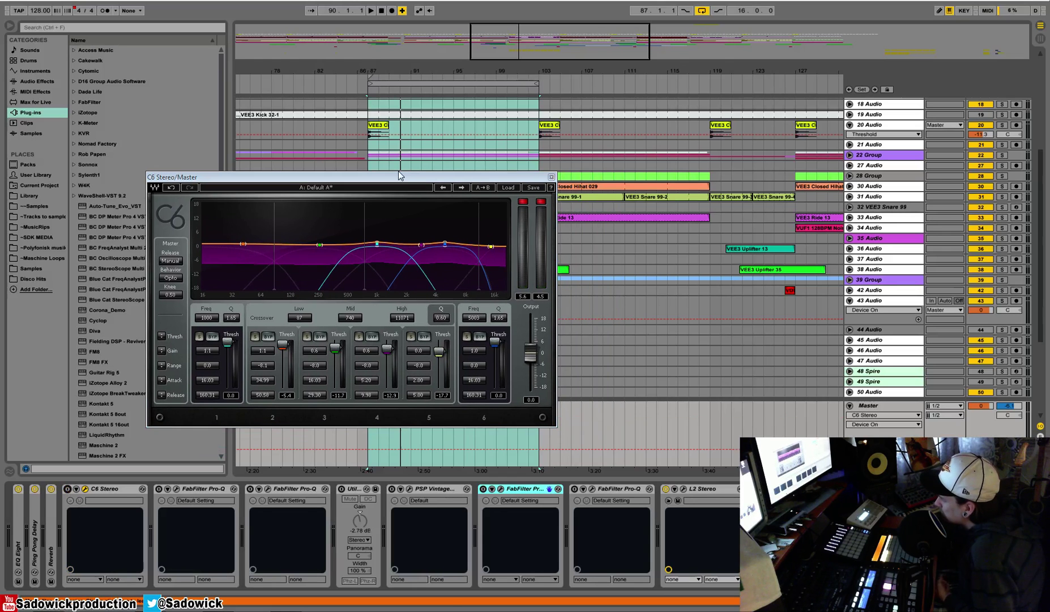
pyautogui.click(366, 139)
pyautogui.press('space')
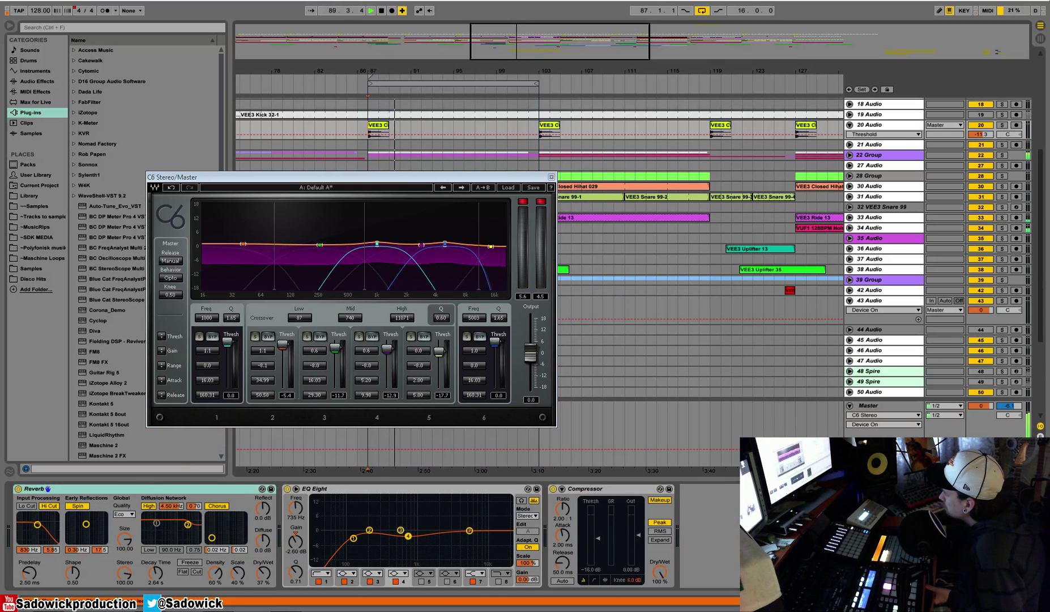
# - Re-enable C6 Stereo on the Master track, play the loop with it active, and close its window
pyautogui.click(967, 432)
pyautogui.click(69, 491)
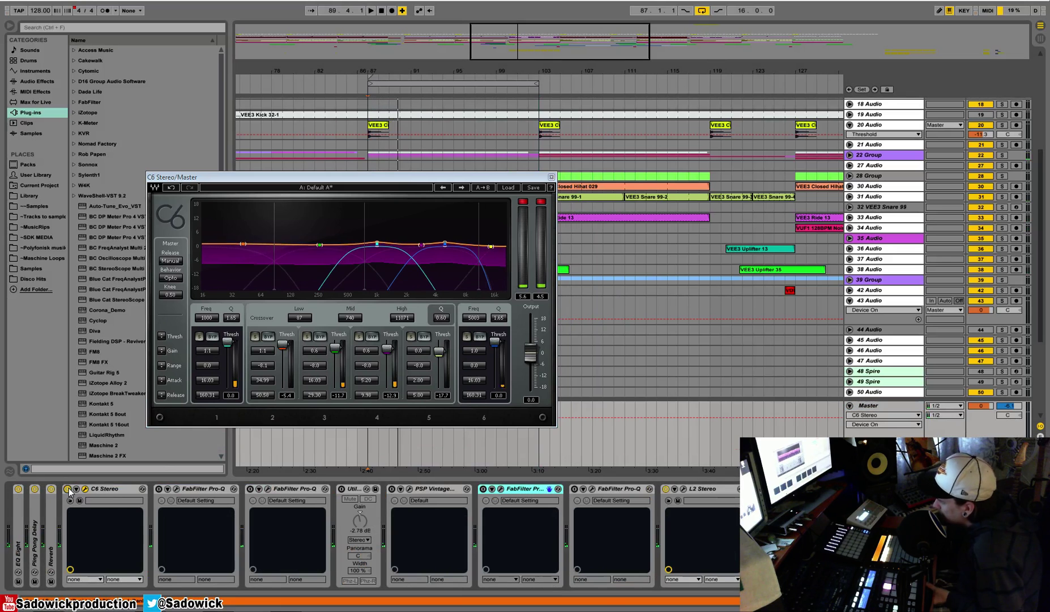
pyautogui.press('space')
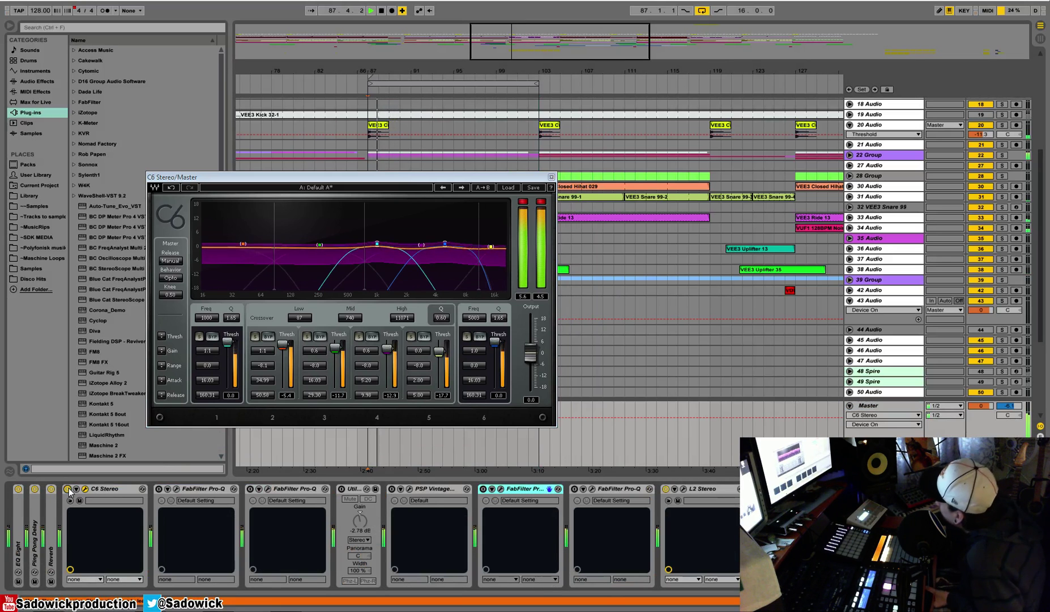
pyautogui.press('space')
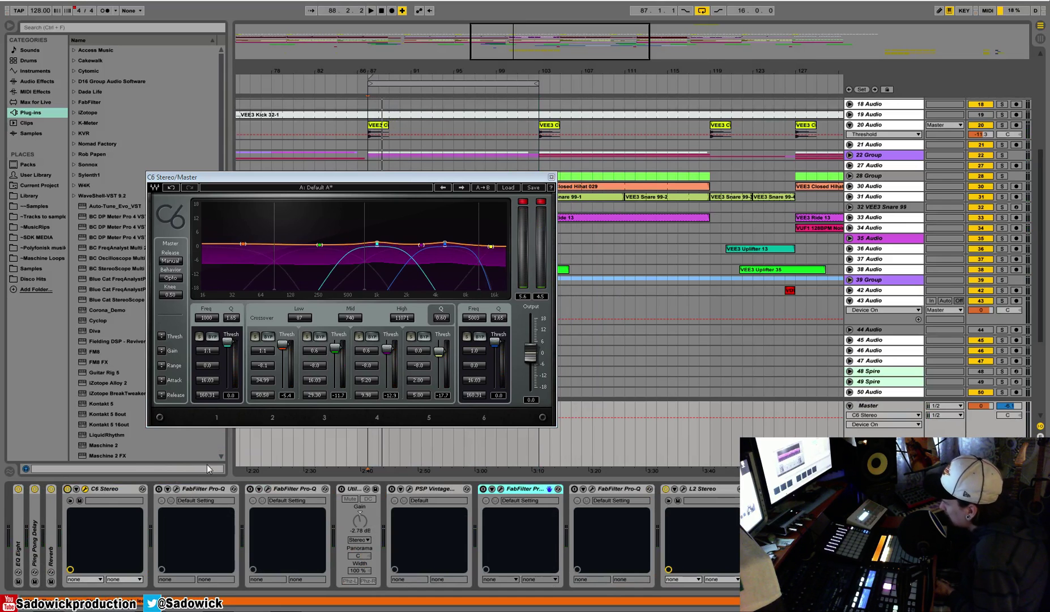
pyautogui.click(551, 177)
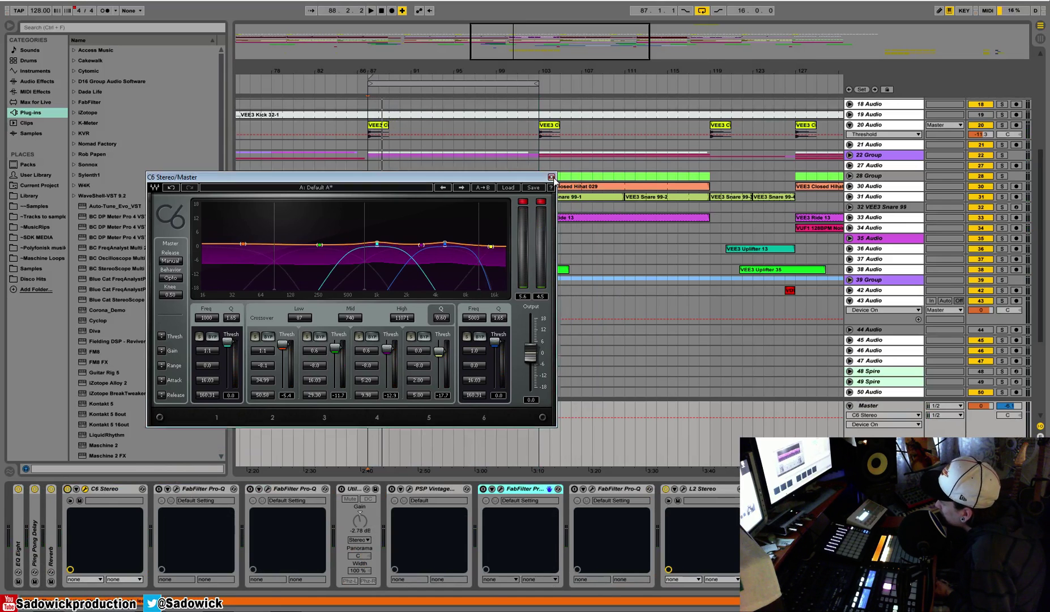
# - Enable the first two FabFilter Pro-Q equalizers on the Master track and open both of their windows
pyautogui.click(159, 488)
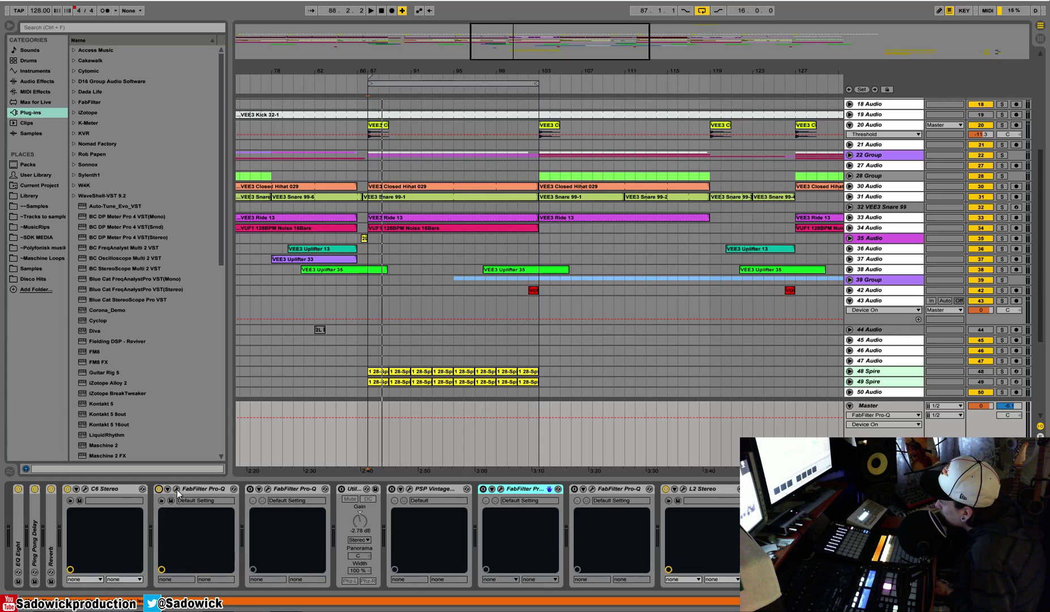
pyautogui.click(177, 490)
pyautogui.click(250, 489)
pyautogui.click(268, 488)
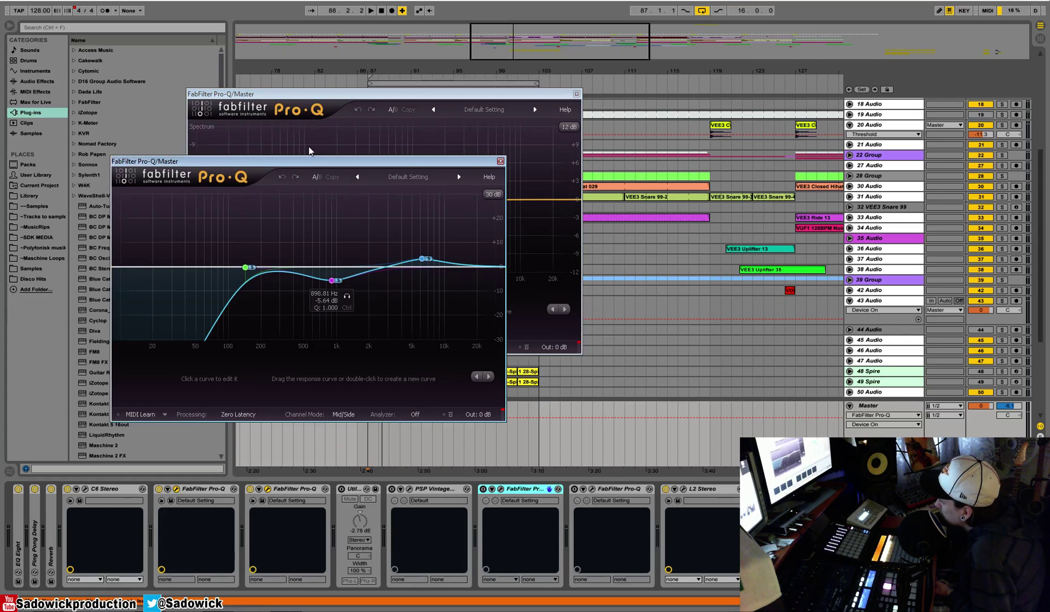
# - Arrange the two Pro-Q windows so both curves can be seen, and bypass both equalizers
pyautogui.moveTo(304, 159); pyautogui.dragTo(380, 352)
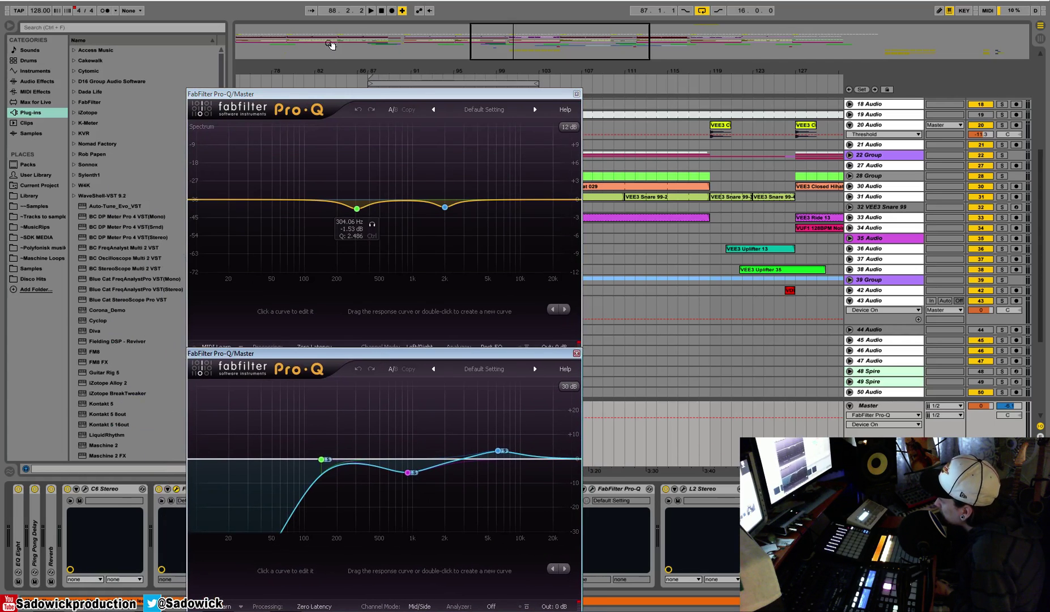
pyautogui.moveTo(322, 97); pyautogui.dragTo(322, 50)
pyautogui.moveTo(294, 352); pyautogui.dragTo(288, 318)
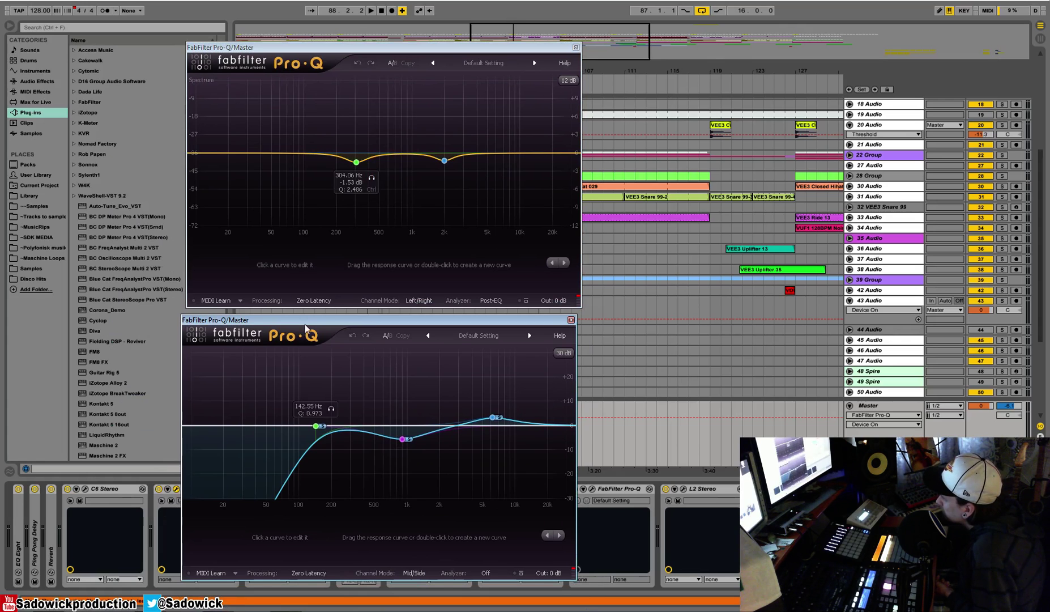
pyautogui.moveTo(304, 320); pyautogui.dragTo(502, 307)
pyautogui.click(250, 489)
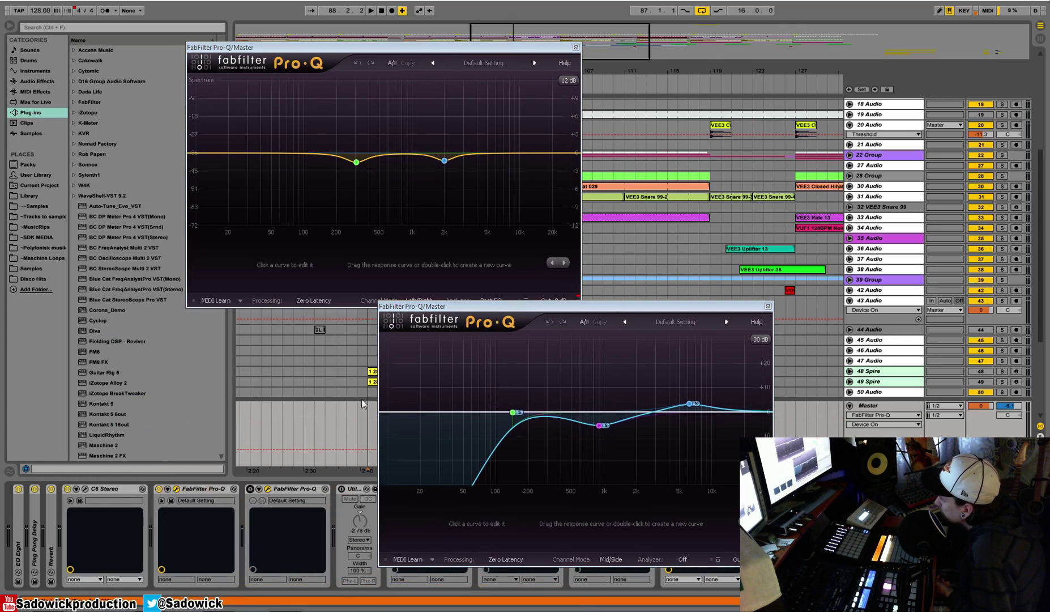
pyautogui.click(159, 489)
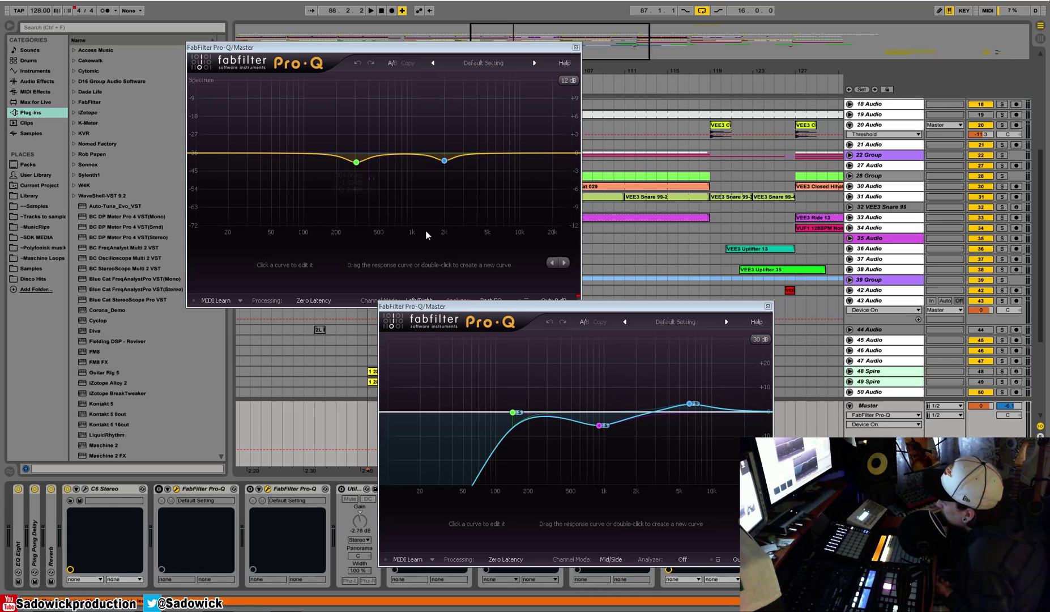
# - Play the loop and audition the 304 Hz cut band of the first Pro-Q in solo
pyautogui.moveTo(446, 165)
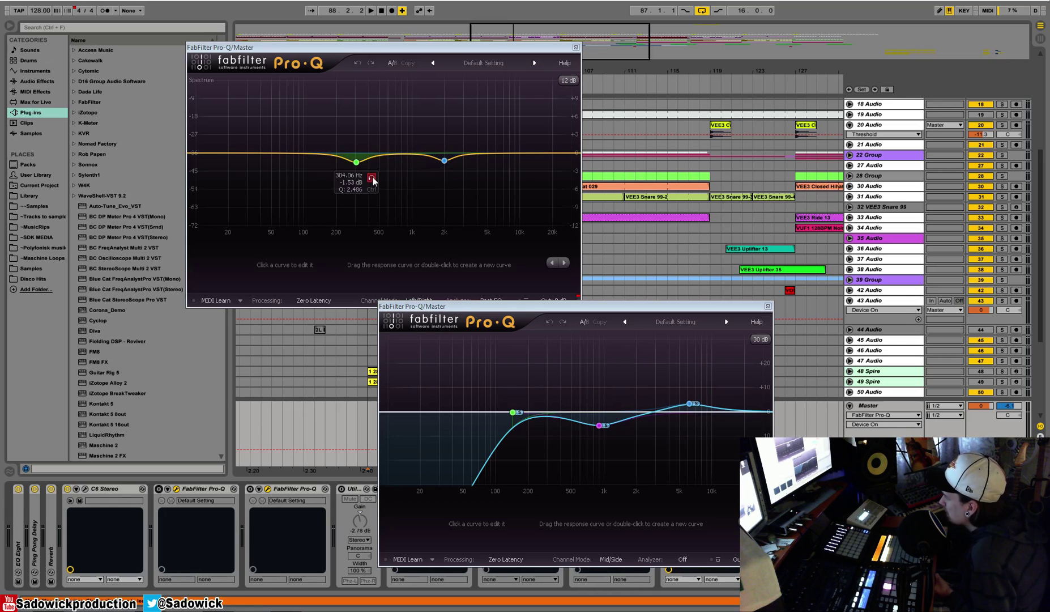
pyautogui.click(374, 180)
pyautogui.press('space')
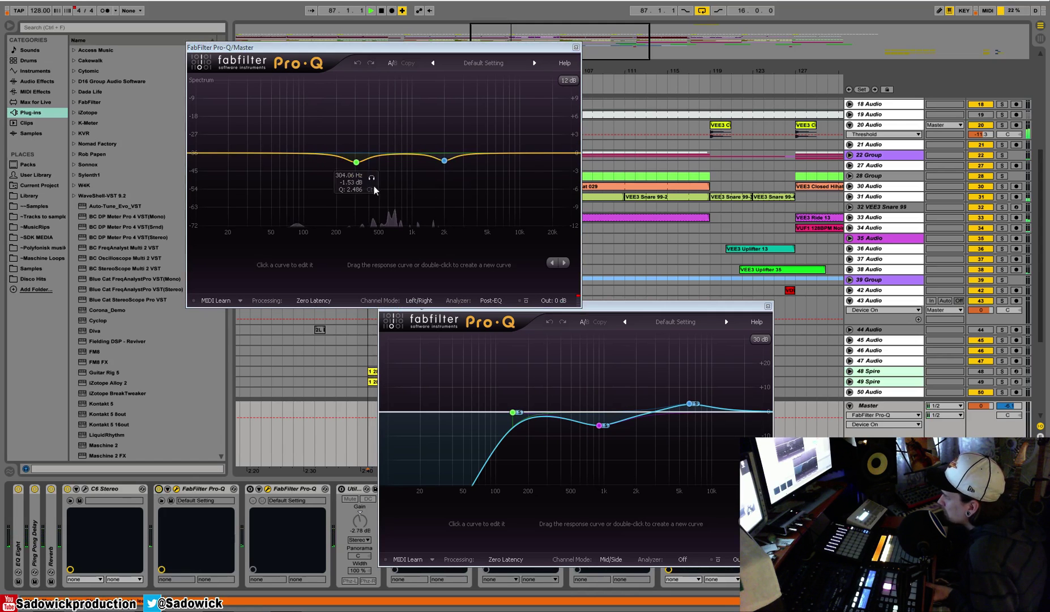
pyautogui.click(372, 179)
pyautogui.press('space')
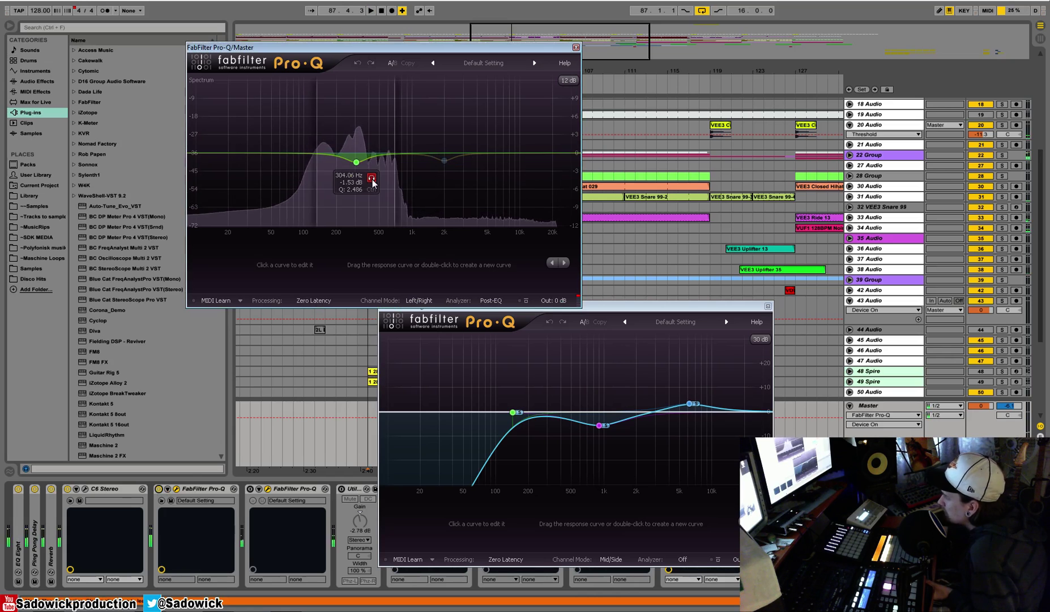
# - Play the loop and audition the roughly 2 kHz cut band of the first Pro-Q in solo
pyautogui.moveTo(444, 161)
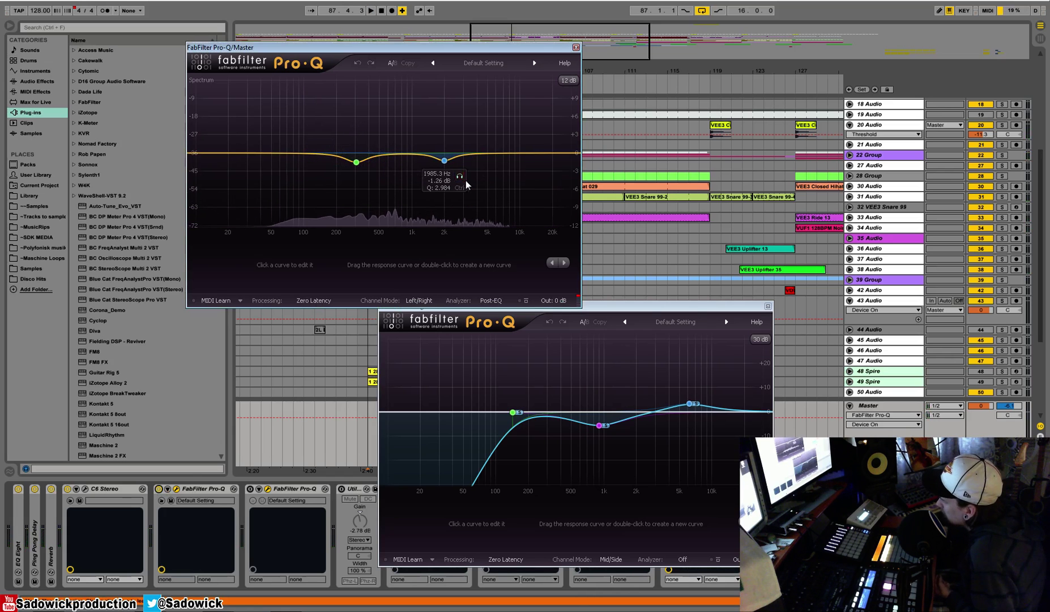
pyautogui.moveTo(318, 170)
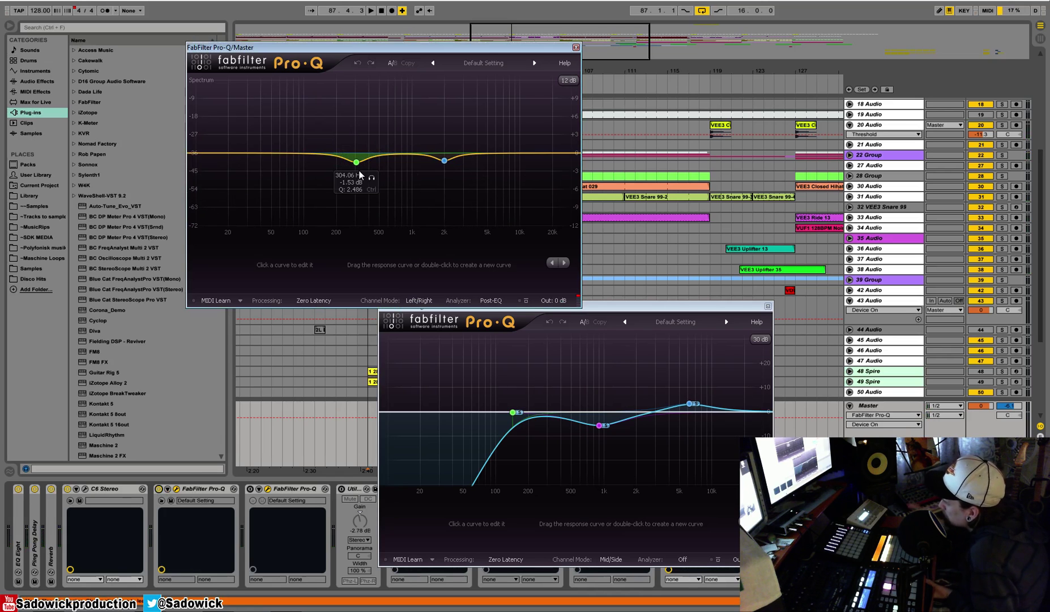
pyautogui.press('space')
pyautogui.click(459, 176)
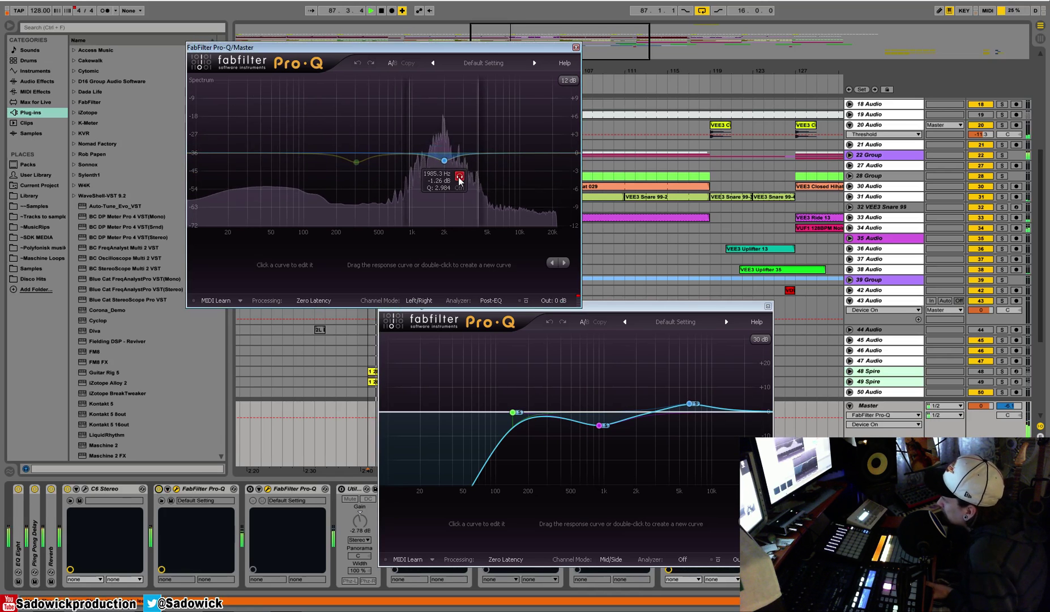
pyautogui.press('space')
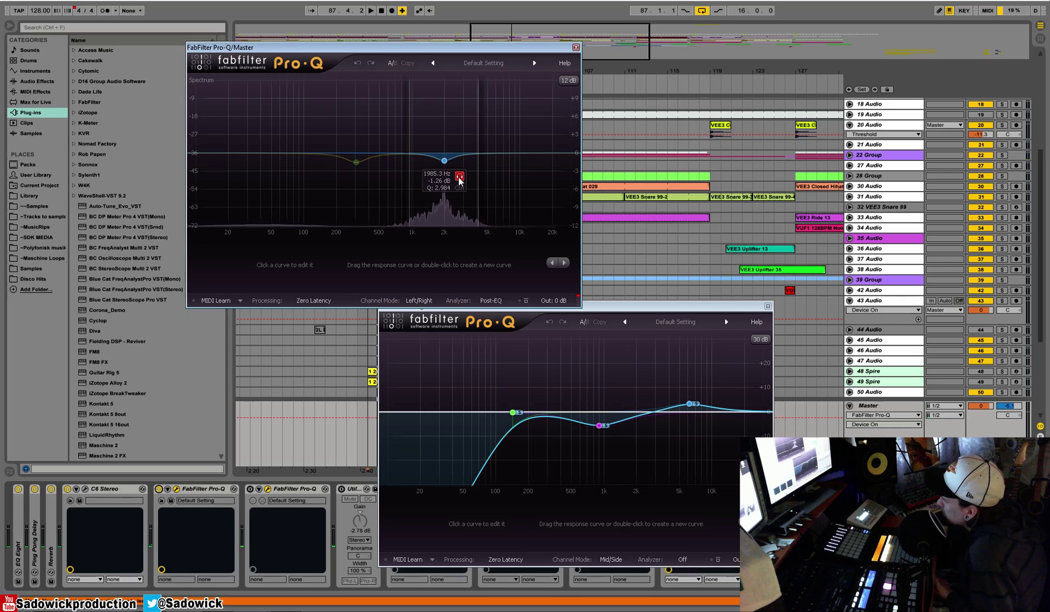
pyautogui.press('space')
pyautogui.click(460, 177)
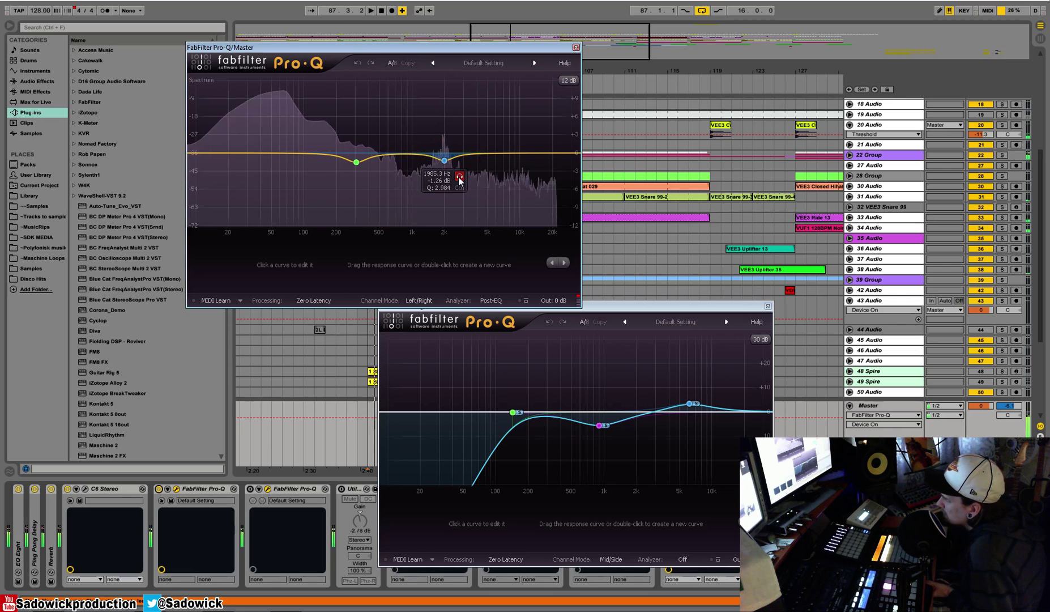
# - Compare the loop with the first Pro-Q bypassed and active, leave it enabled, and stop playback
pyautogui.click(159, 489)
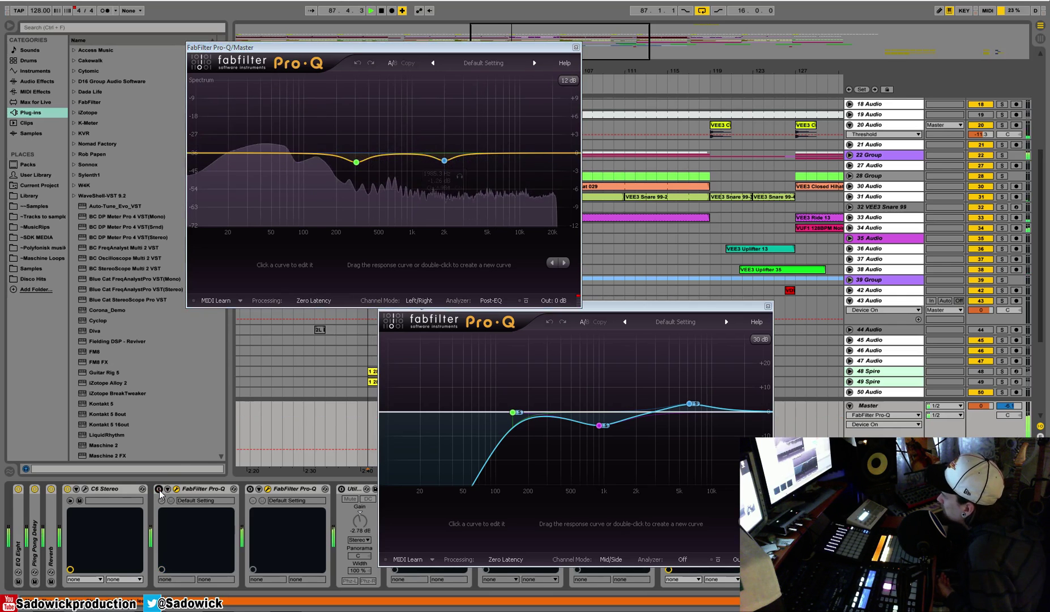
pyautogui.click(159, 489)
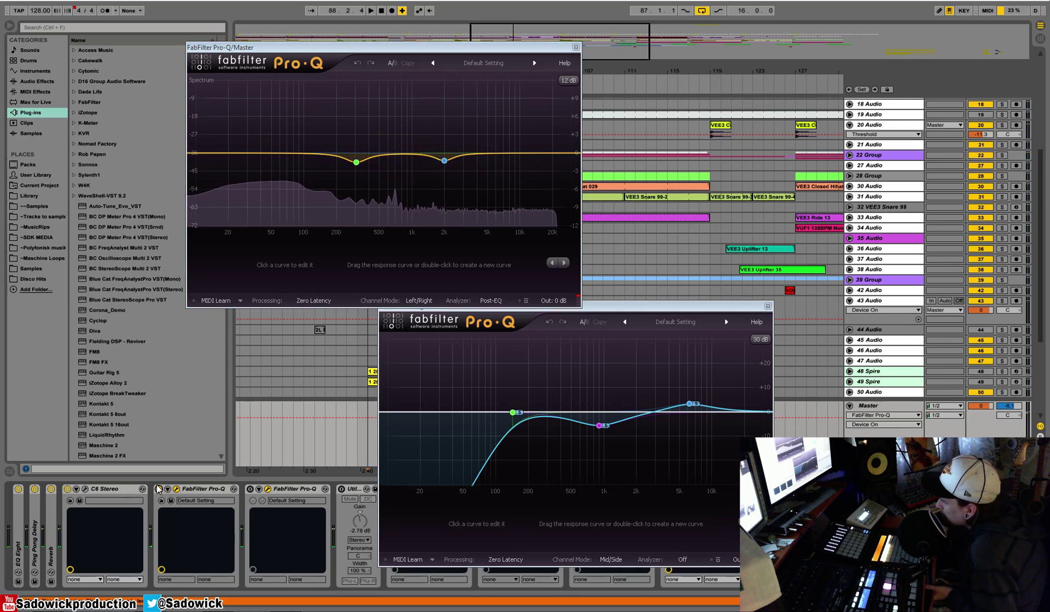
pyautogui.press('space')
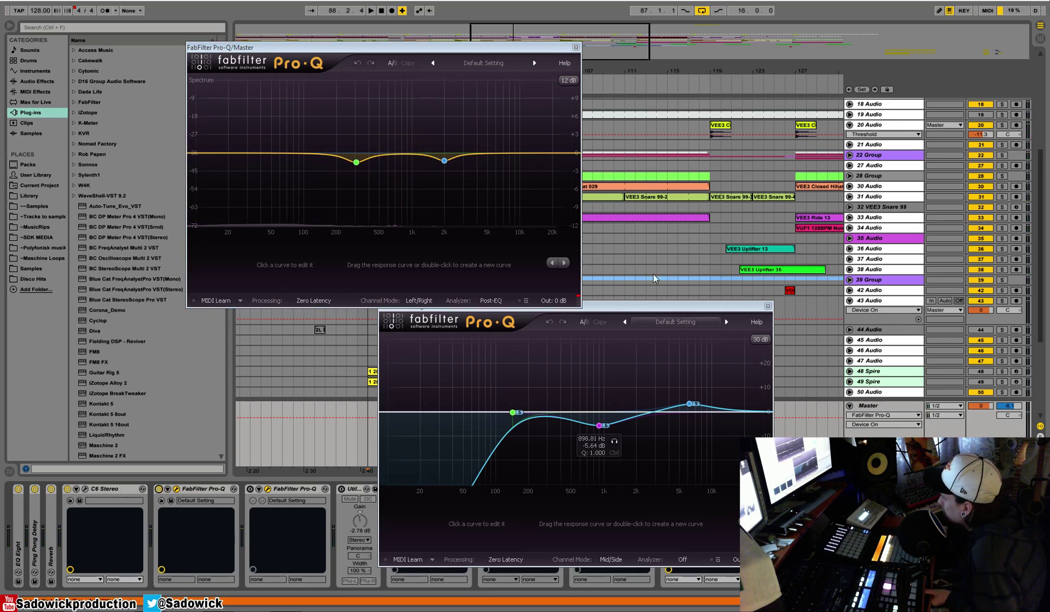
# - Close the first Pro-Q window, enable the second mid/side Pro-Q for playback, and keep its window open over the arrangement
pyautogui.click(576, 48)
pyautogui.moveTo(586, 307); pyautogui.dragTo(321, 135)
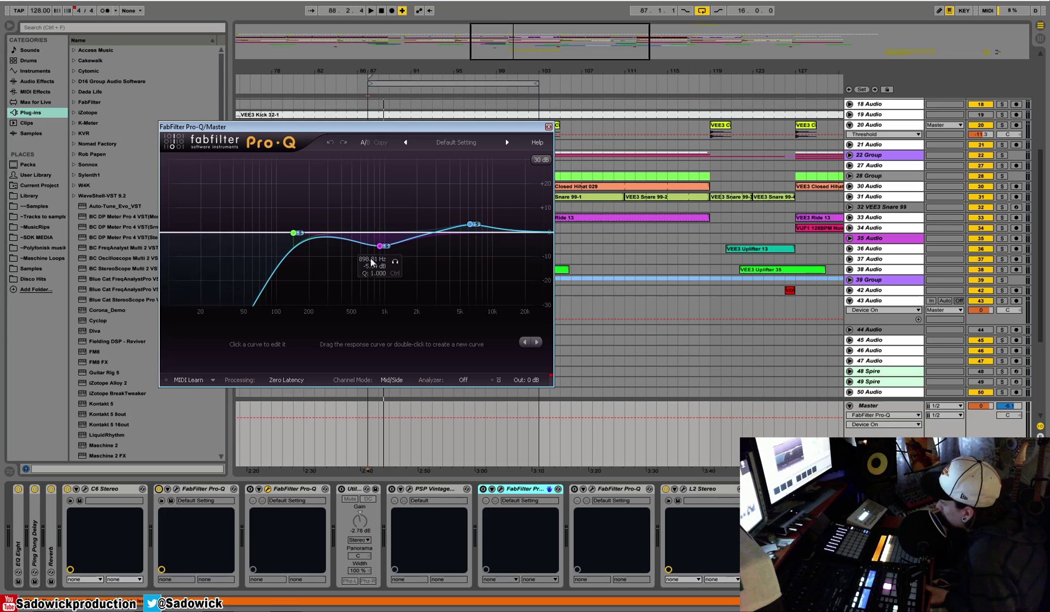
pyautogui.click(395, 261)
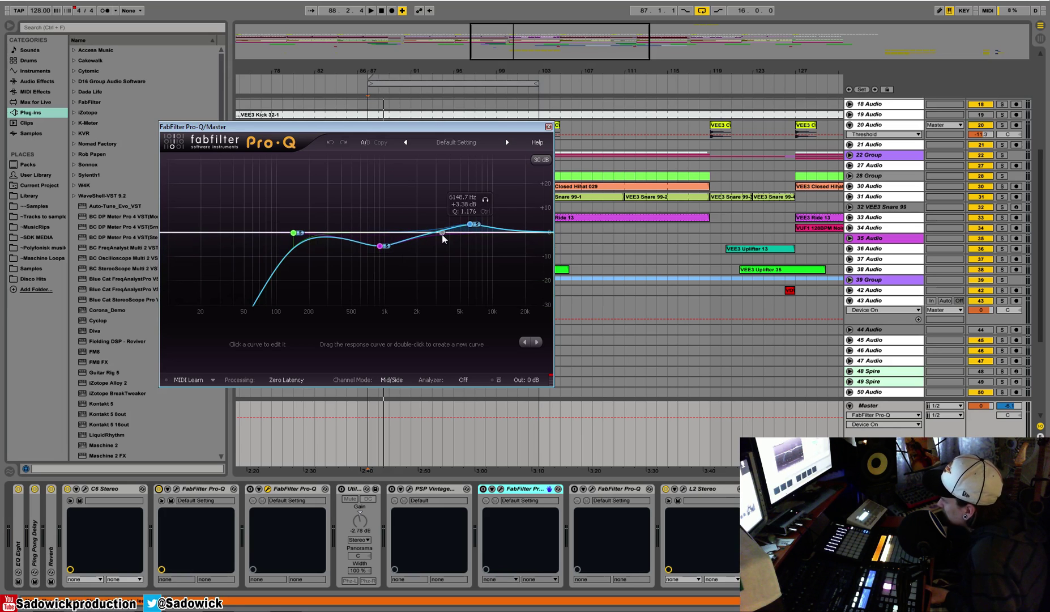
pyautogui.press('space')
pyautogui.click(250, 489)
pyautogui.click(267, 490)
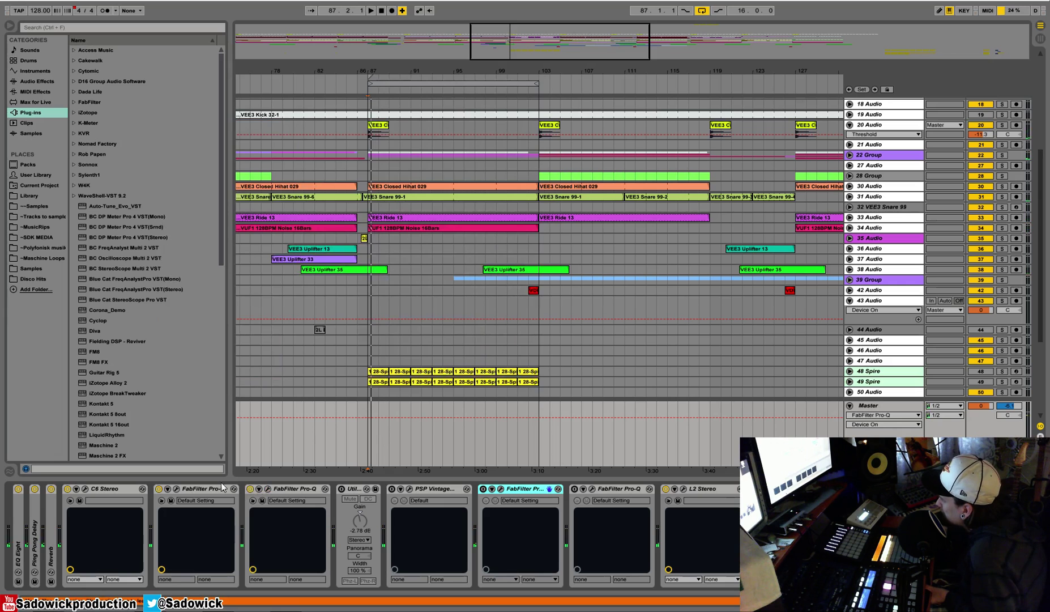
pyautogui.click(267, 489)
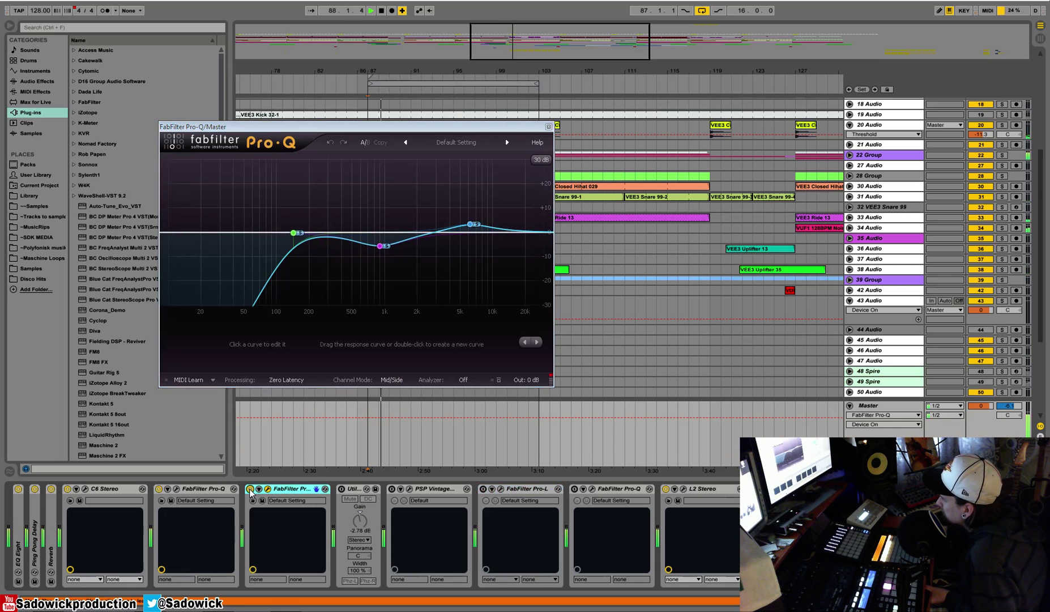
# - Move the 16-bar loop to start at bar 103 and compare playback with the second Pro-Q bypassed and active
pyautogui.click(250, 488)
pyautogui.moveTo(470, 225)
pyautogui.moveTo(564, 73); pyautogui.dragTo(520, 89)
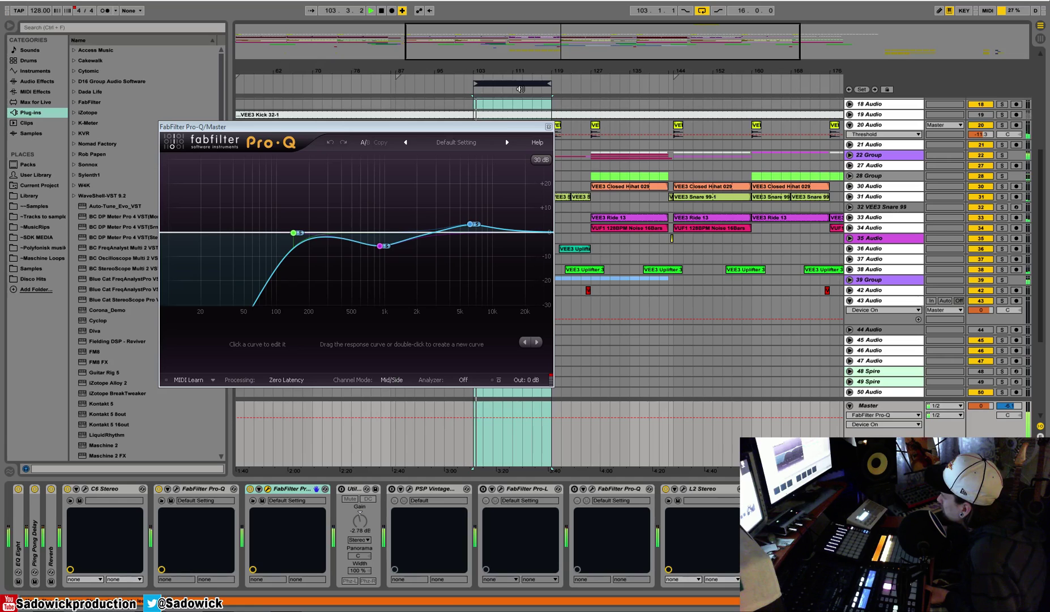
pyautogui.click(245, 493)
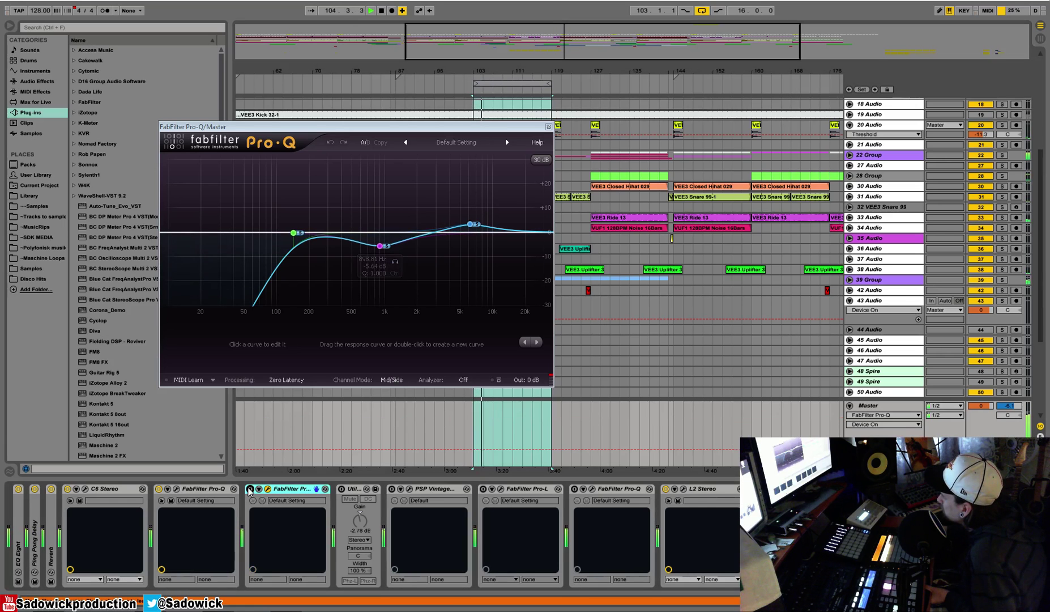
pyautogui.press('space')
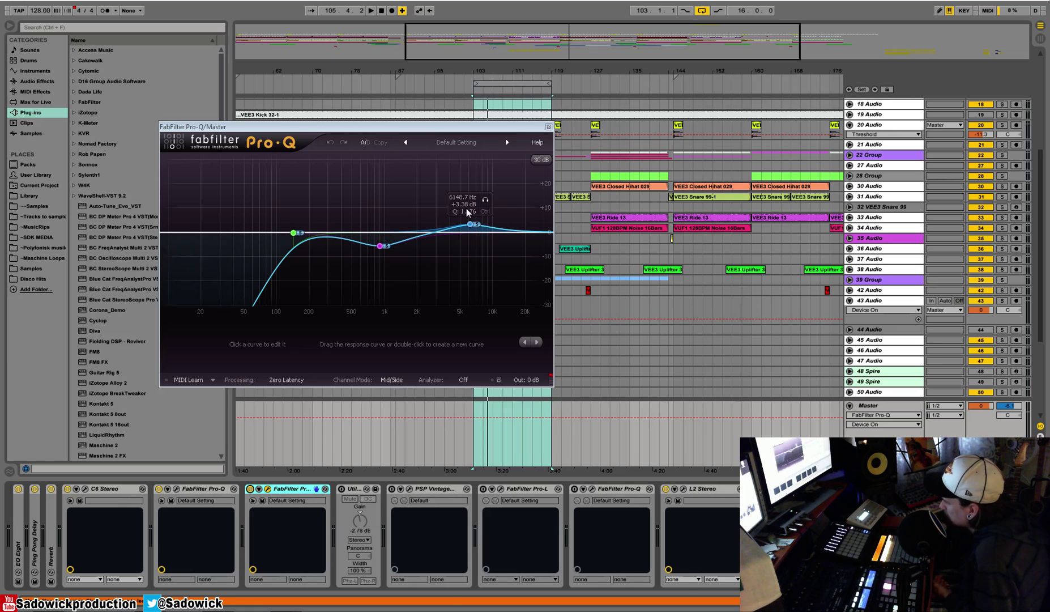
# - Close the Pro-Q window and collapse C6 Stereo and the first two Pro-Q devices in the master chain
pyautogui.click(548, 127)
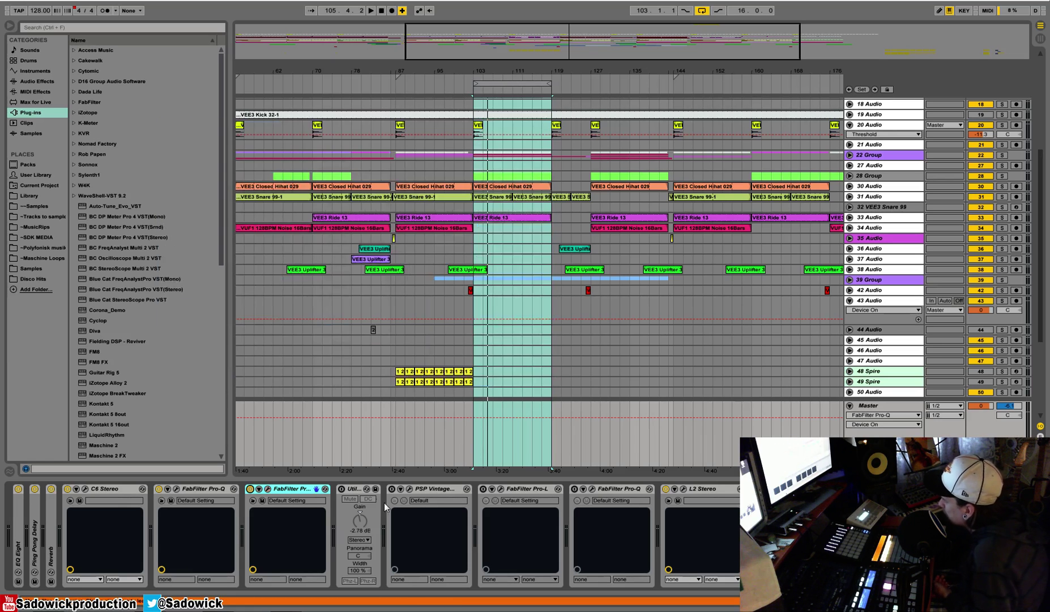
pyautogui.click(350, 487)
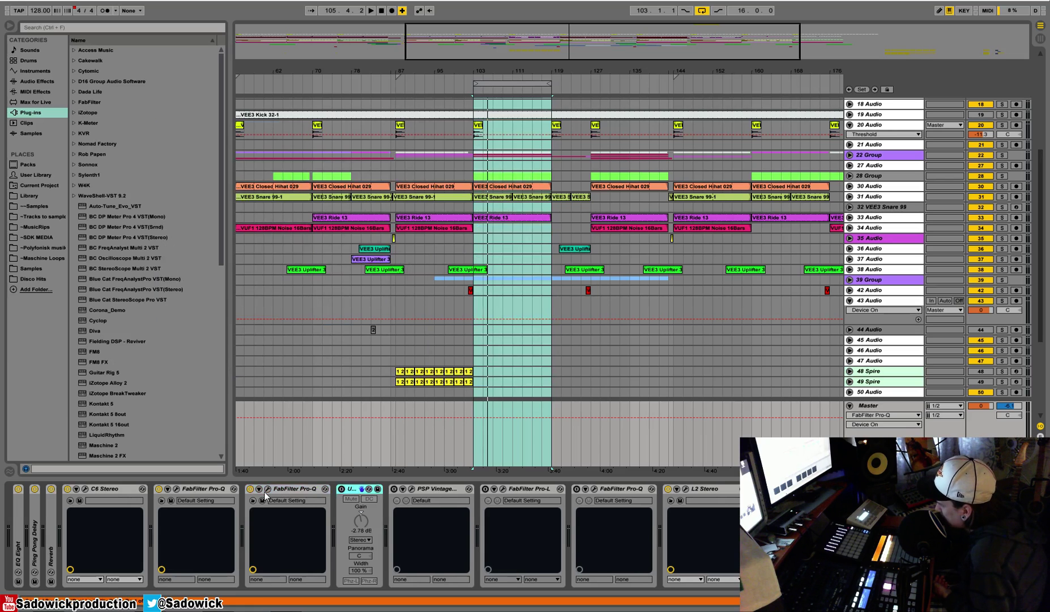
pyautogui.doubleClick(292, 490)
pyautogui.doubleClick(216, 491)
pyautogui.doubleClick(115, 489)
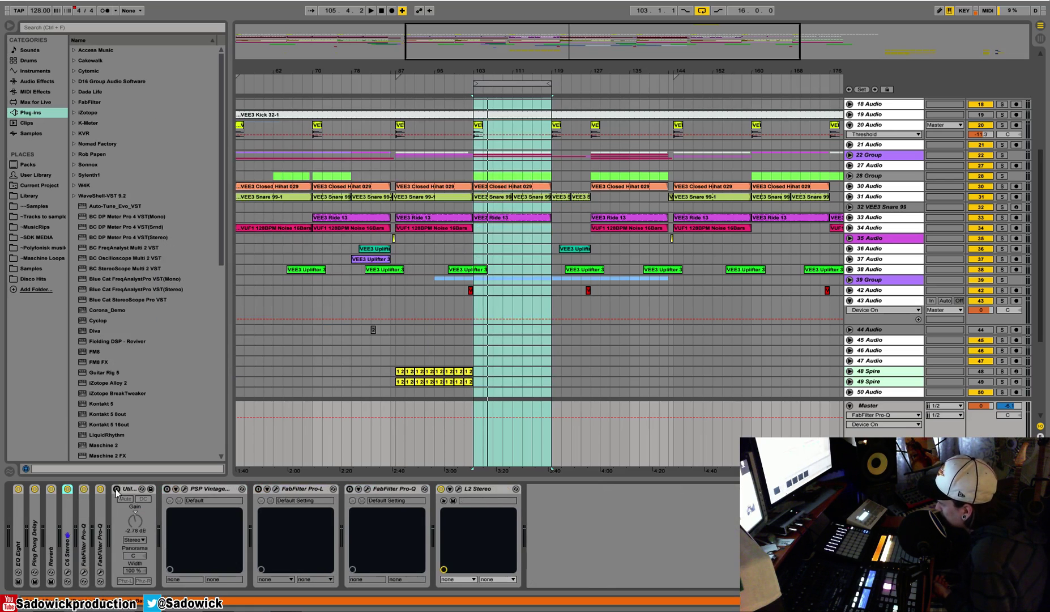
# - Enable the Utility device on the master, audition the loop, and open the PSP VintageWarmer2 window
pyautogui.press('space')
pyautogui.click(118, 488)
pyautogui.press('space')
pyautogui.click(185, 488)
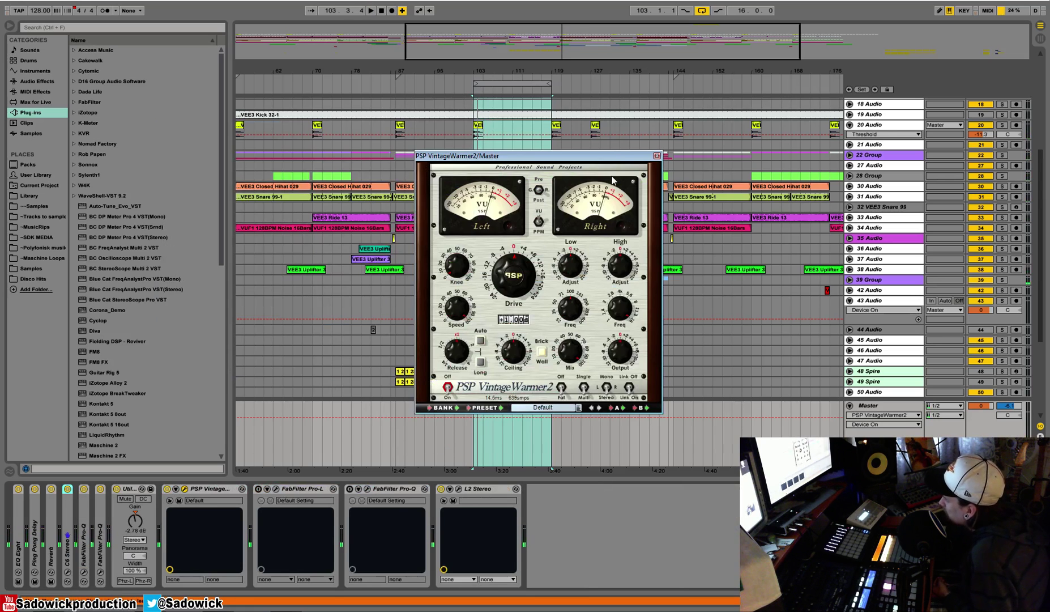
# - Move the VintageWarmer2 window aside, try its Fat switch, and compare loop playback with the device bypassed and active
pyautogui.moveTo(613, 155); pyautogui.dragTo(457, 163)
pyautogui.click(406, 394)
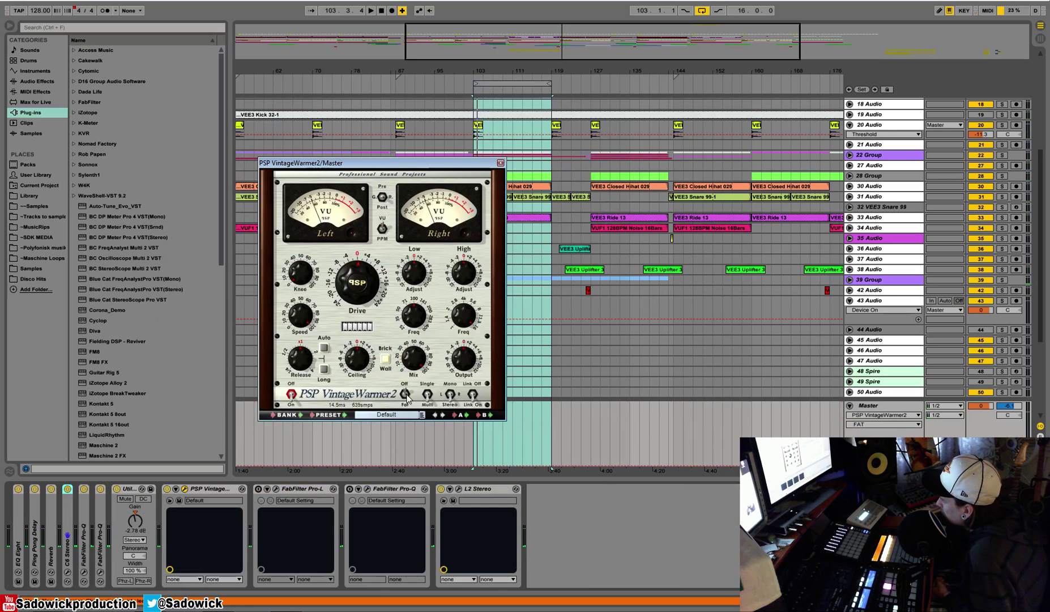
pyautogui.press('space')
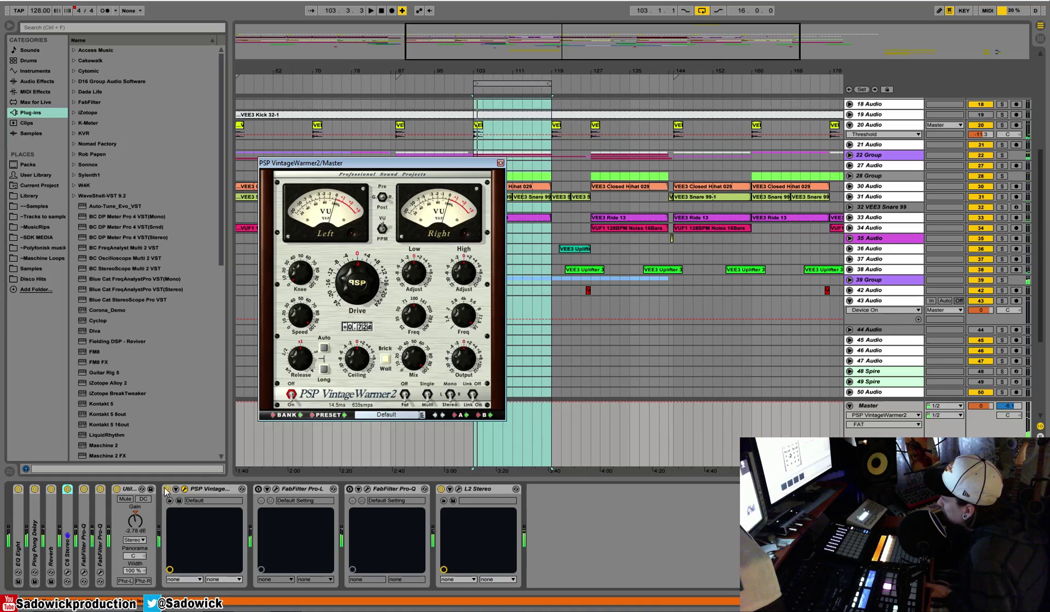
pyautogui.click(167, 489)
pyautogui.click(167, 489)
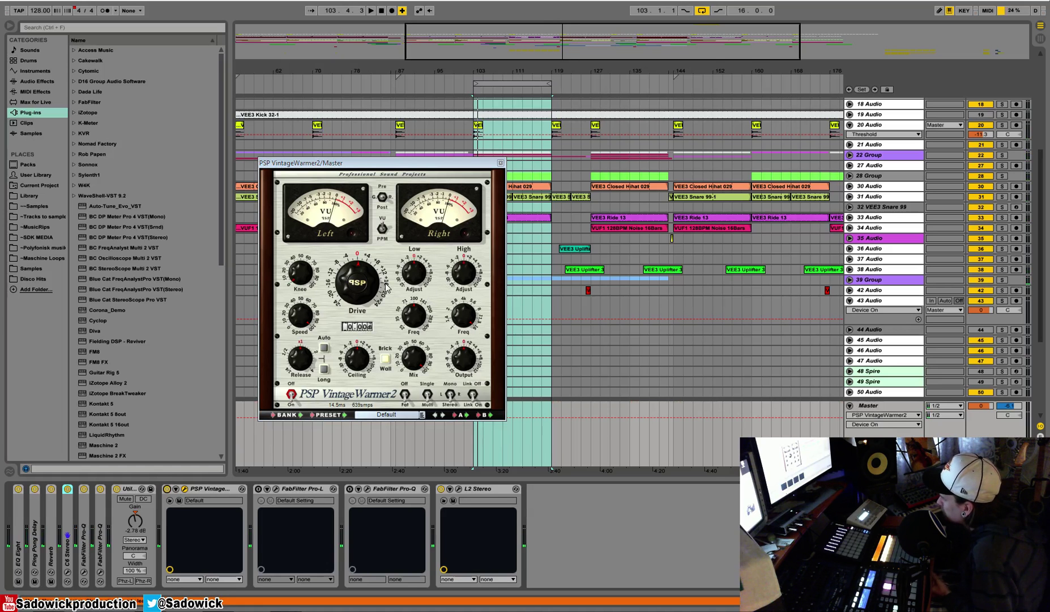
# - Inspect VintageWarmer2's Drive control and audition the loop again with the device off and on
pyautogui.click(366, 283)
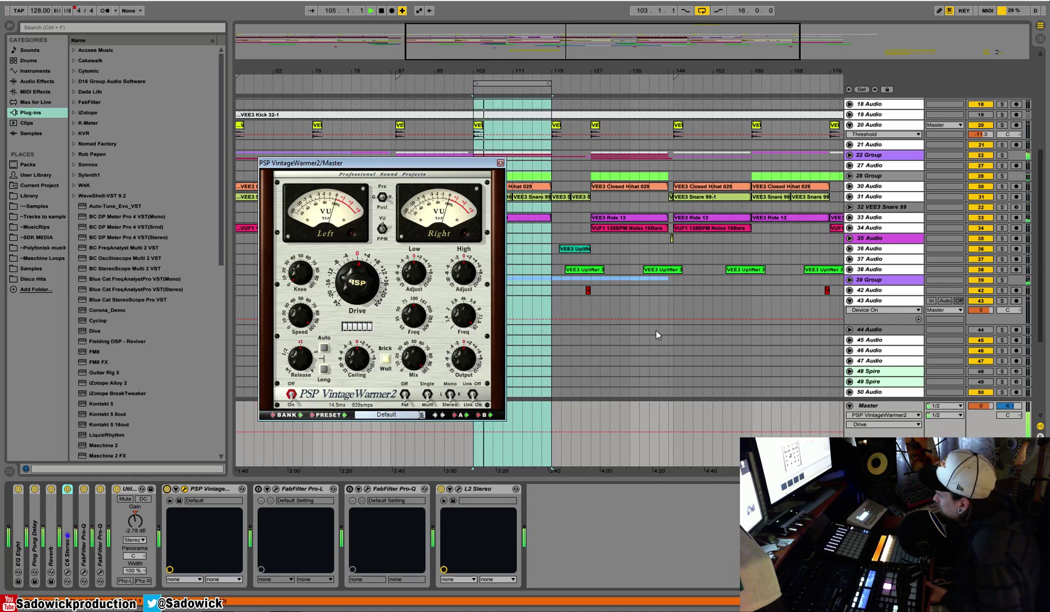
pyautogui.click(167, 489)
pyautogui.click(168, 488)
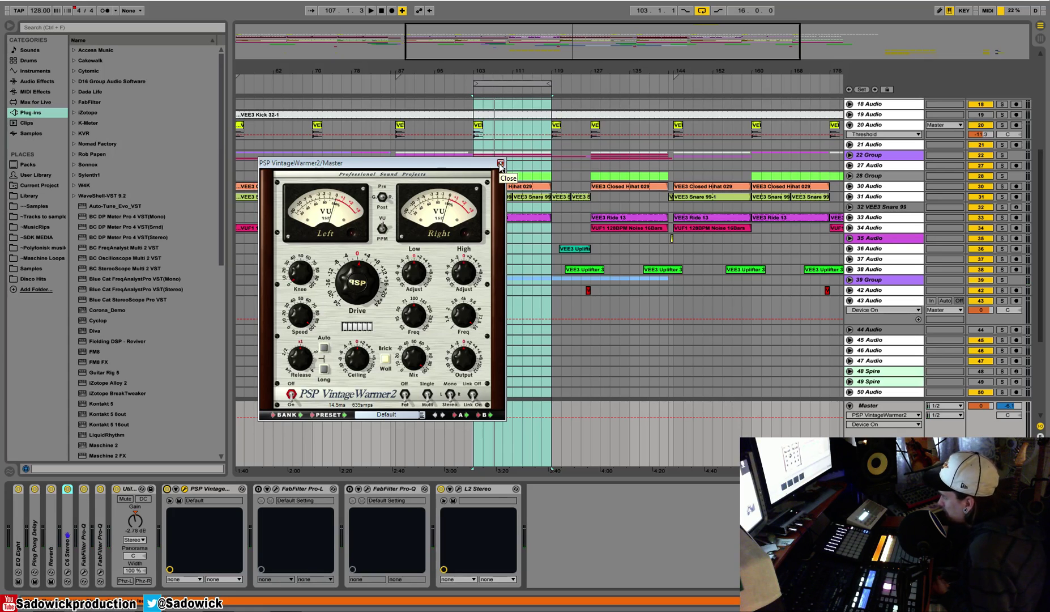
pyautogui.moveTo(367, 279)
pyautogui.moveTo(470, 288)
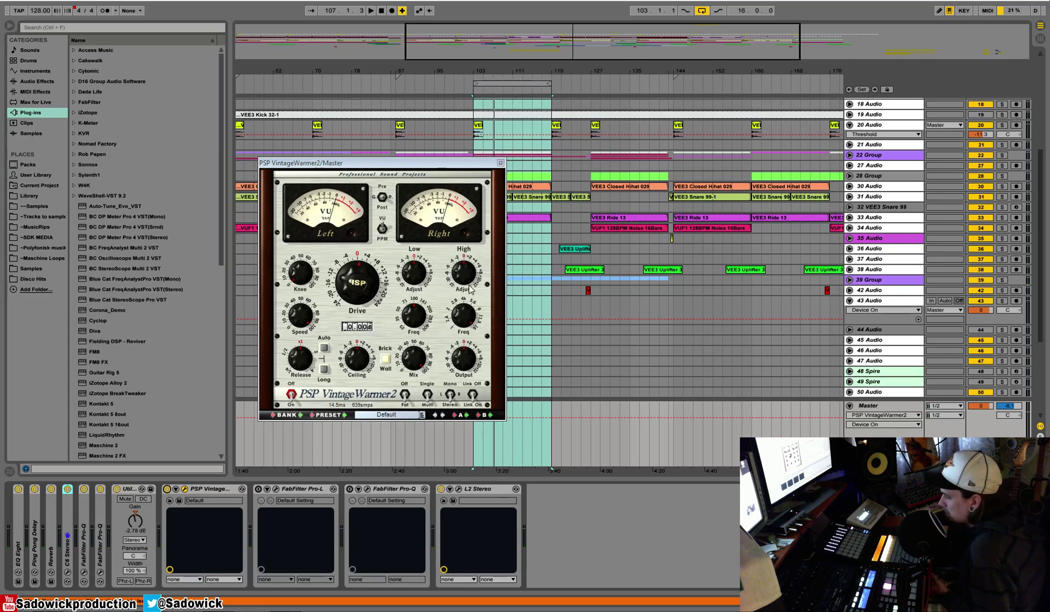
# - Close the VintageWarmer2 window, collapse its device, and open the FabFilter Pro-L window
pyautogui.click(500, 162)
pyautogui.doubleClick(204, 488)
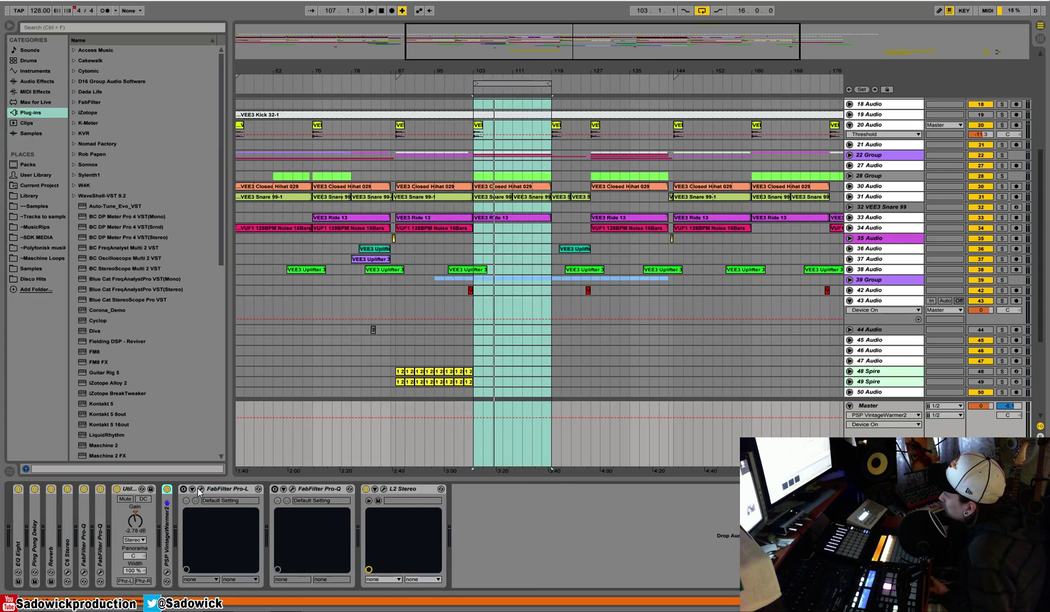
pyautogui.click(201, 488)
pyautogui.doubleClick(201, 488)
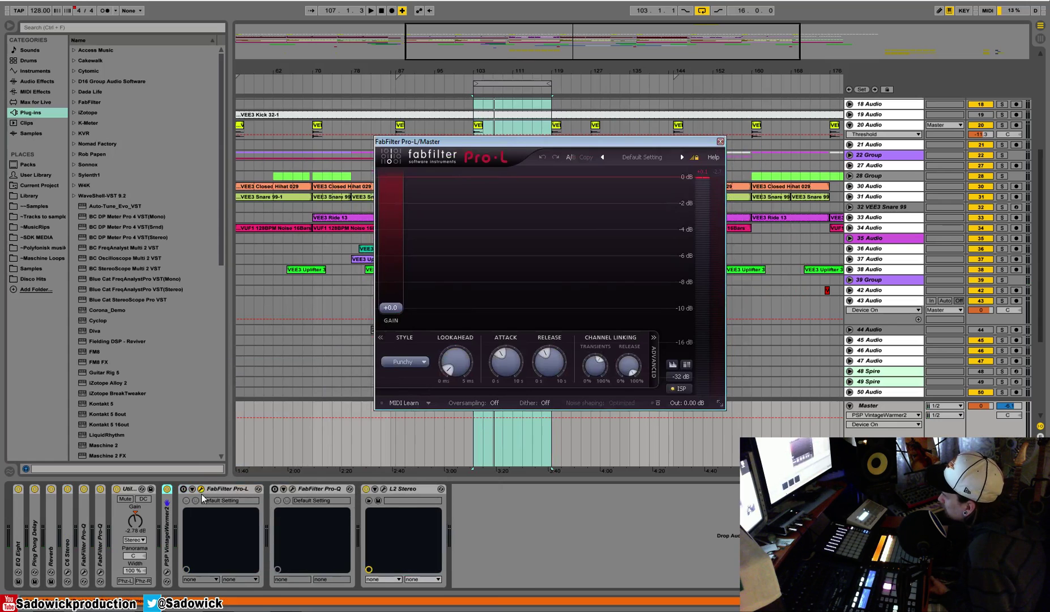
pyautogui.click(201, 489)
pyautogui.click(201, 489)
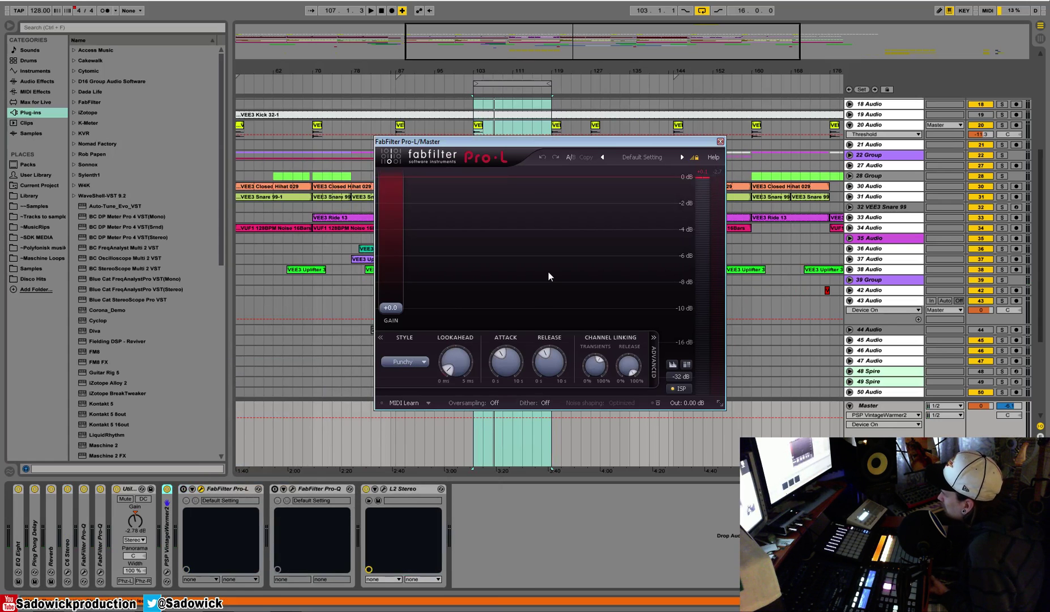
# - Hide Pro-L's advanced controls, enable the limiter on the master, and audition the loop through it
pyautogui.press('space')
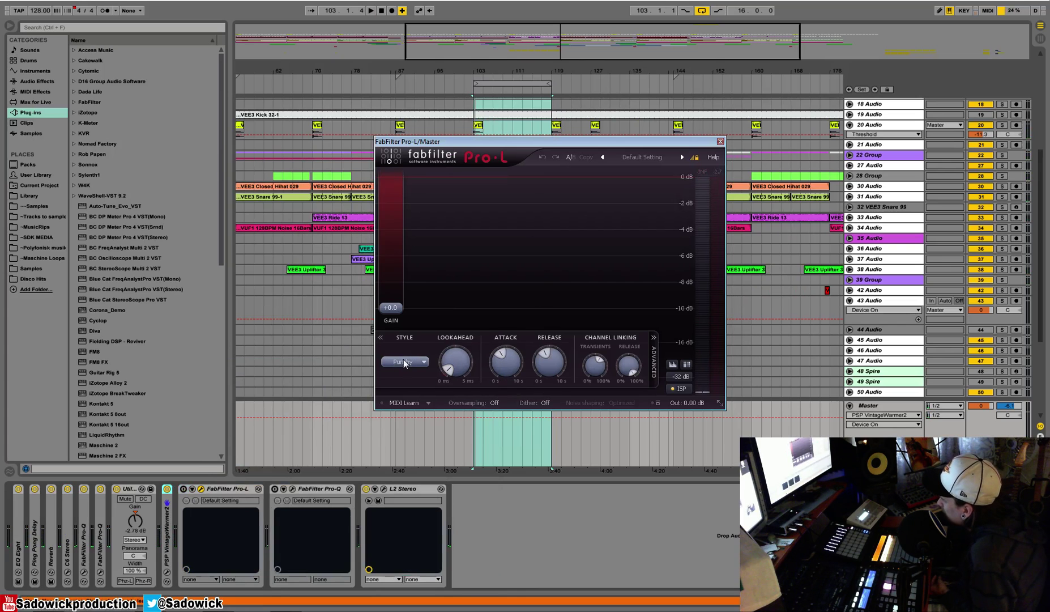
pyautogui.click(652, 339)
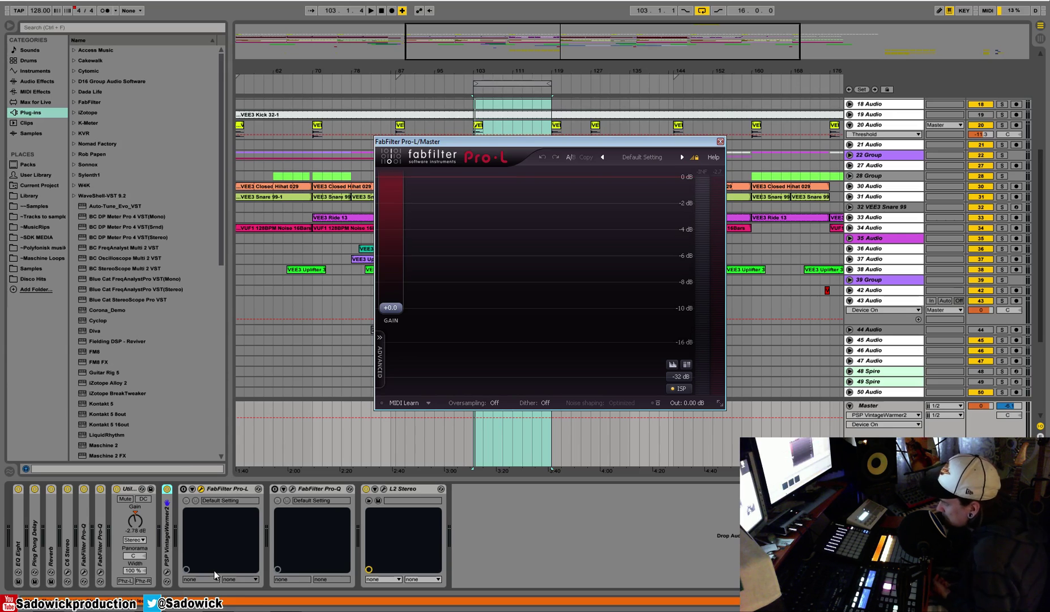
pyautogui.click(183, 488)
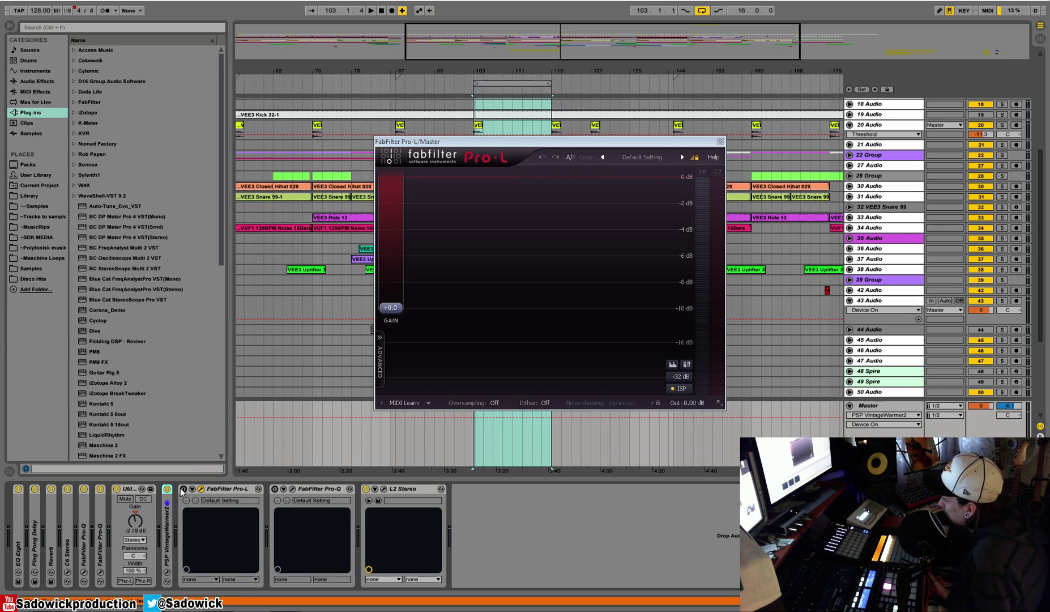
pyautogui.press('space')
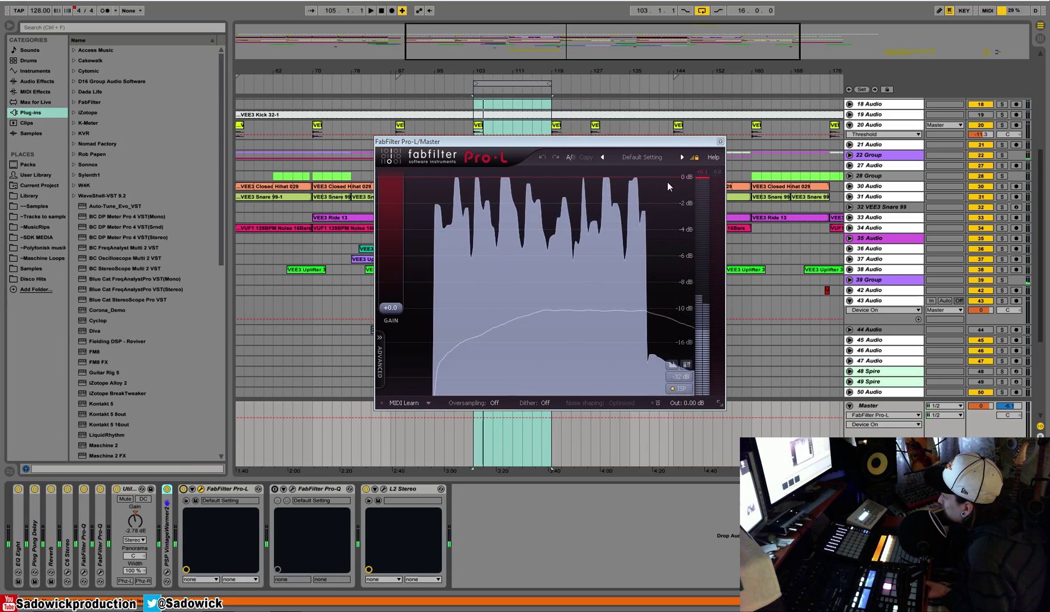
# - Audition Pro-L with its gain raised to about +3.3 dB, reduce it to +1.0 dB, and settle on +0.5 dB
pyautogui.moveTo(390, 307); pyautogui.dragTo(400, 294)
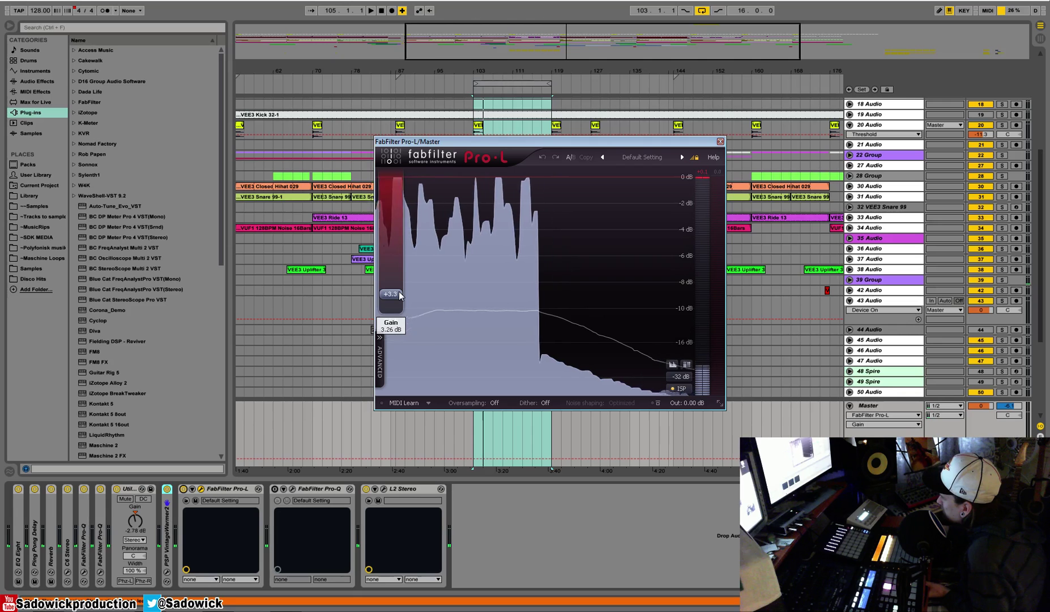
pyautogui.press('space')
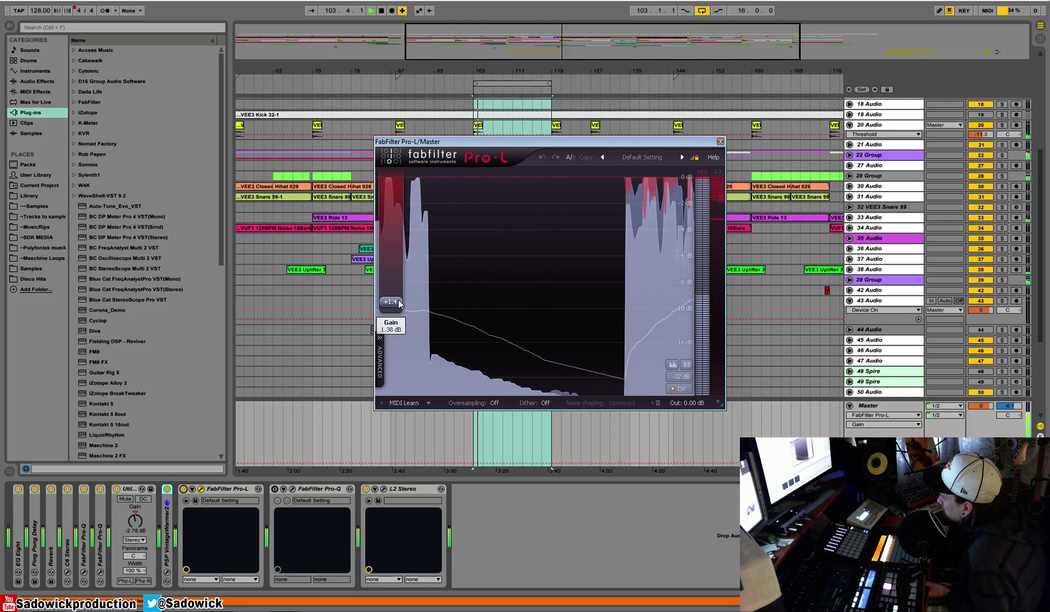
pyautogui.moveTo(400, 294); pyautogui.dragTo(400, 303)
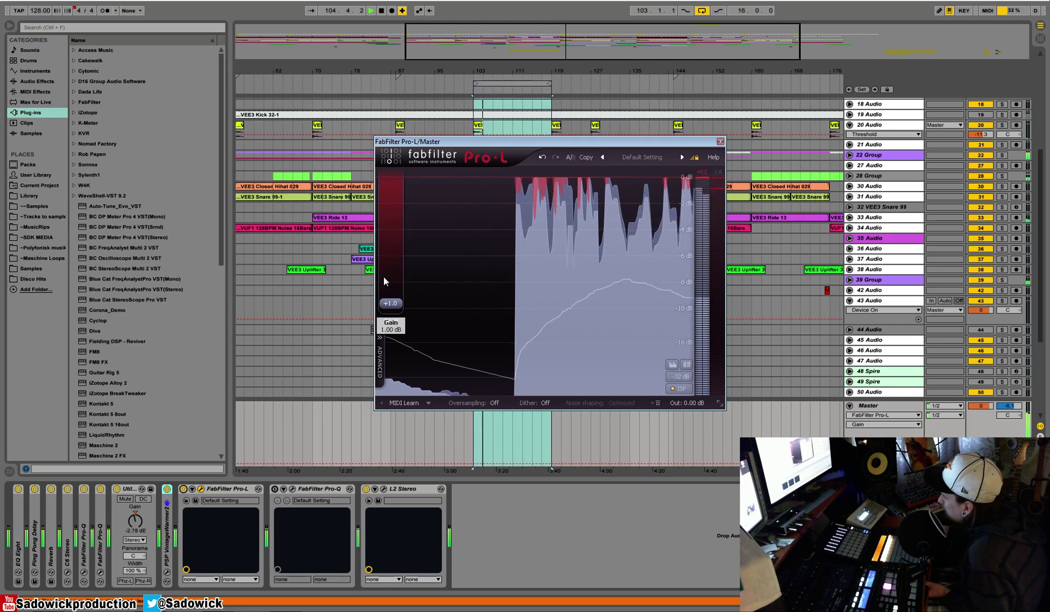
pyautogui.moveTo(395, 307)
pyautogui.moveTo(394, 308); pyautogui.dragTo(395, 310)
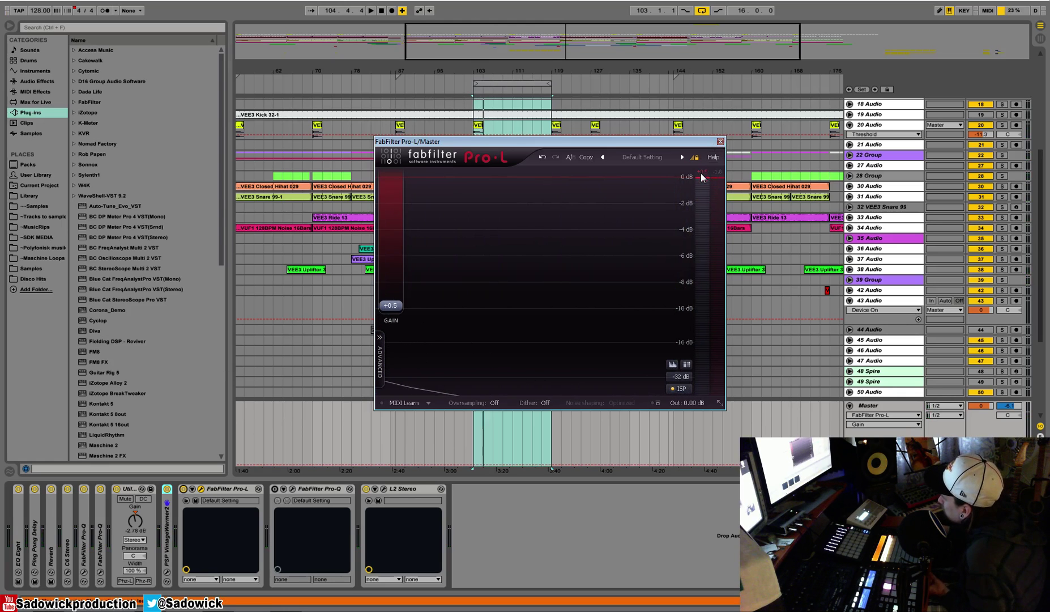
# - Close the Pro-L window, collapse its device, and open the third Pro-Q's window higher over the arrangement
pyautogui.click(721, 141)
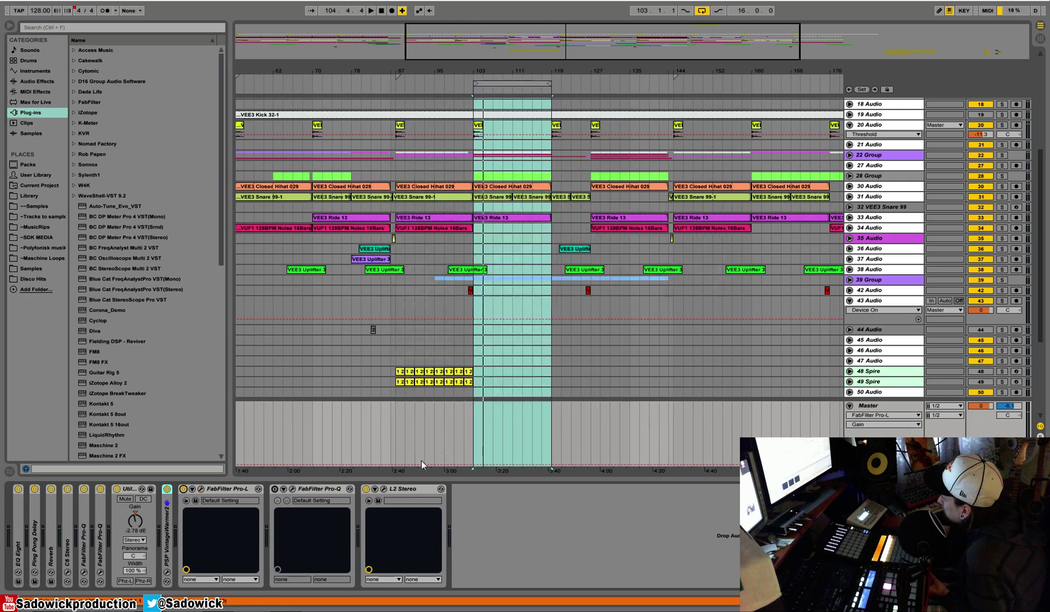
pyautogui.doubleClick(225, 488)
pyautogui.click(218, 489)
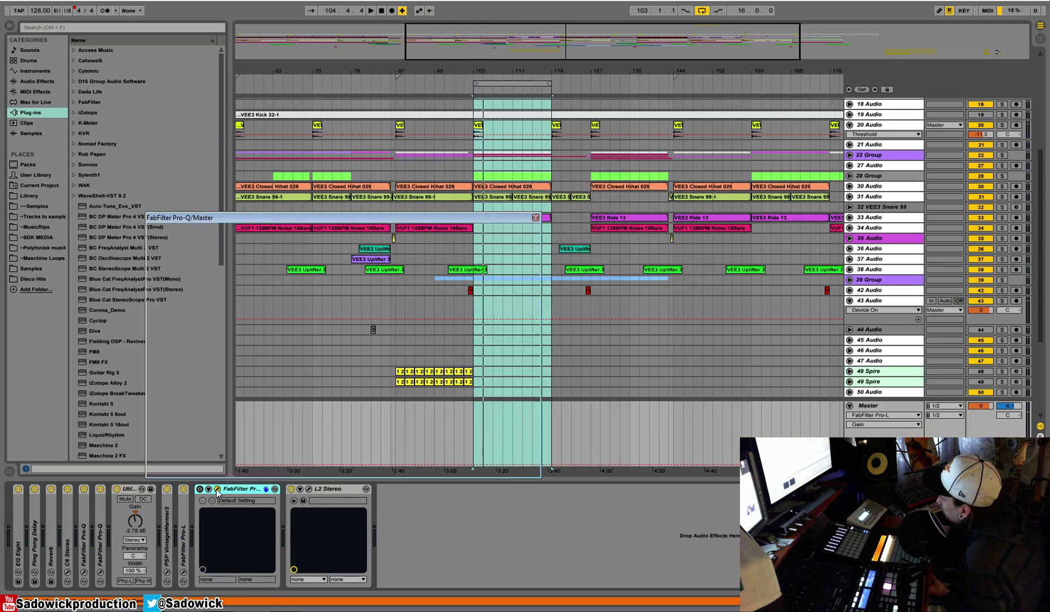
pyautogui.moveTo(393, 224); pyautogui.dragTo(461, 154)
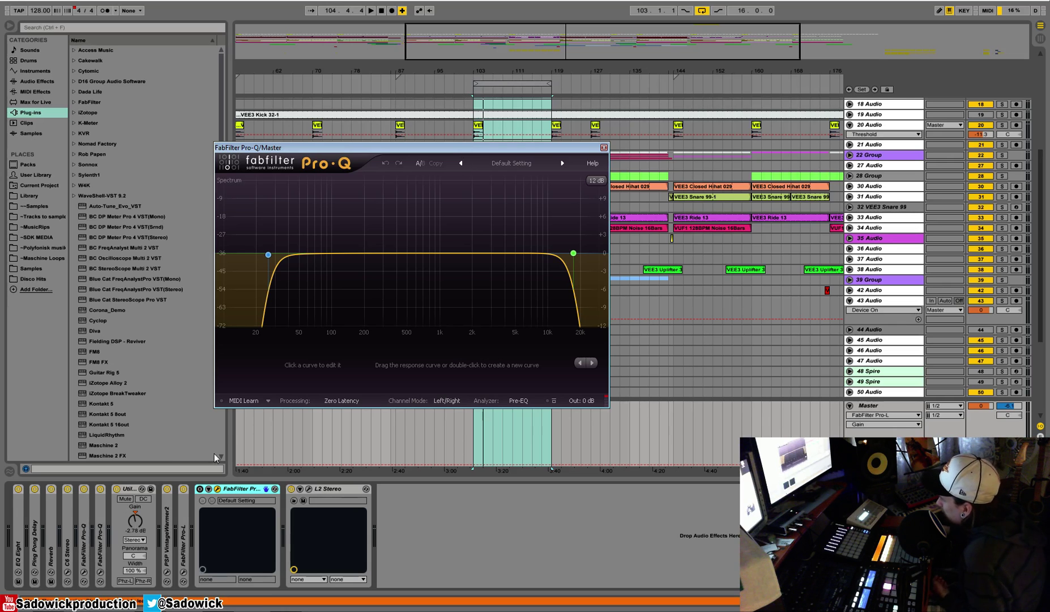
# - Enable the third Pro-Q and listen to its high-cut band in solo while the loop plays
pyautogui.moveTo(283, 243)
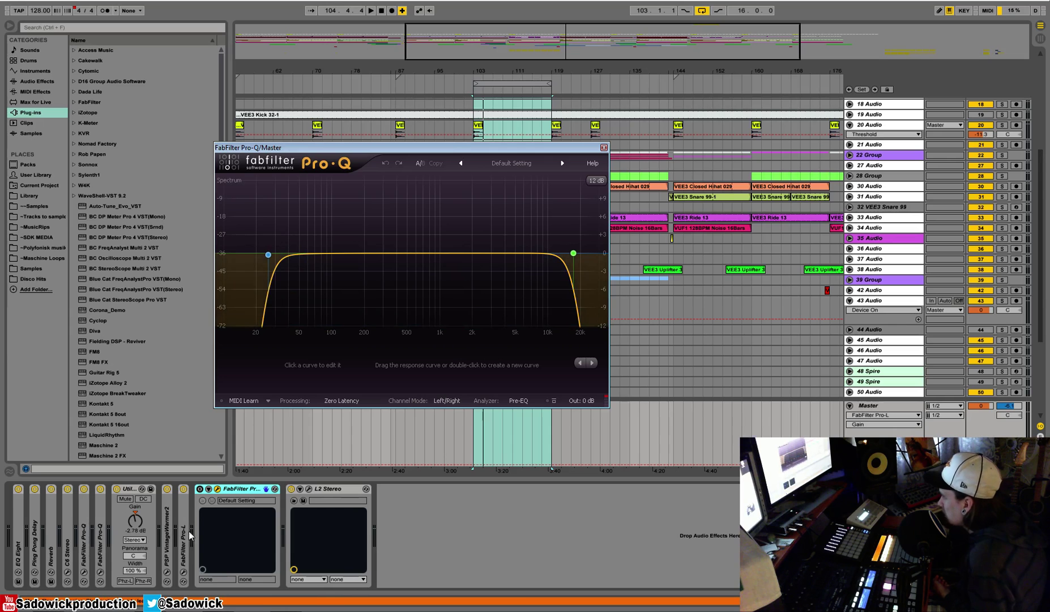
pyautogui.click(100, 524)
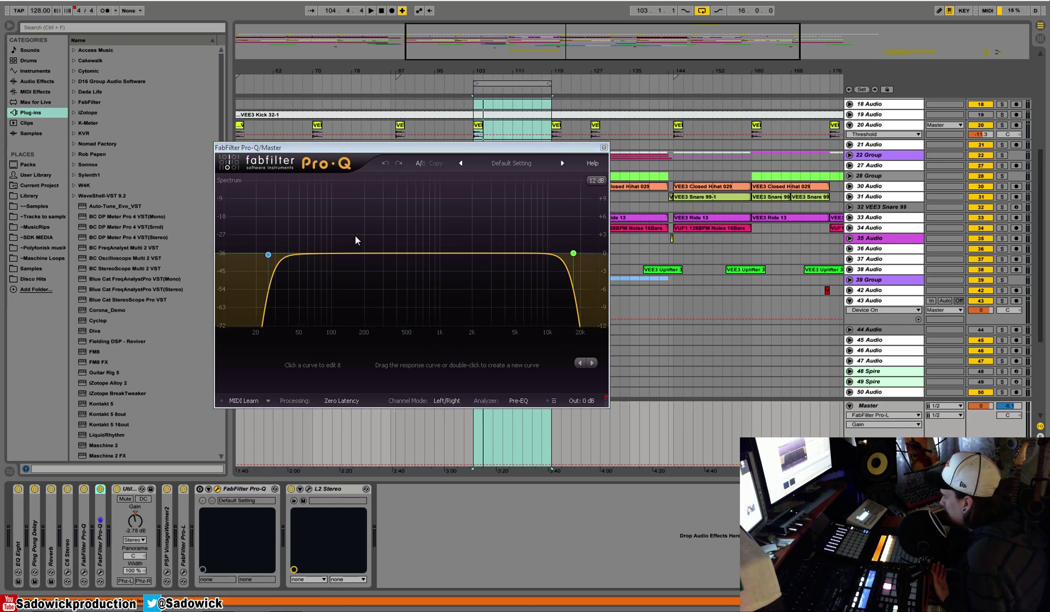
pyautogui.moveTo(583, 241)
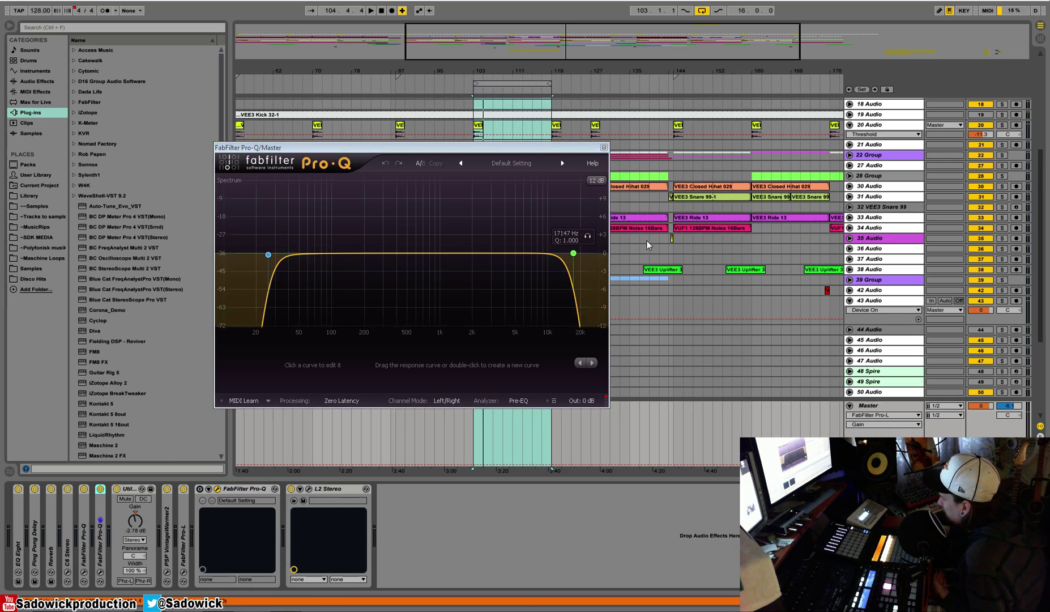
pyautogui.press('space')
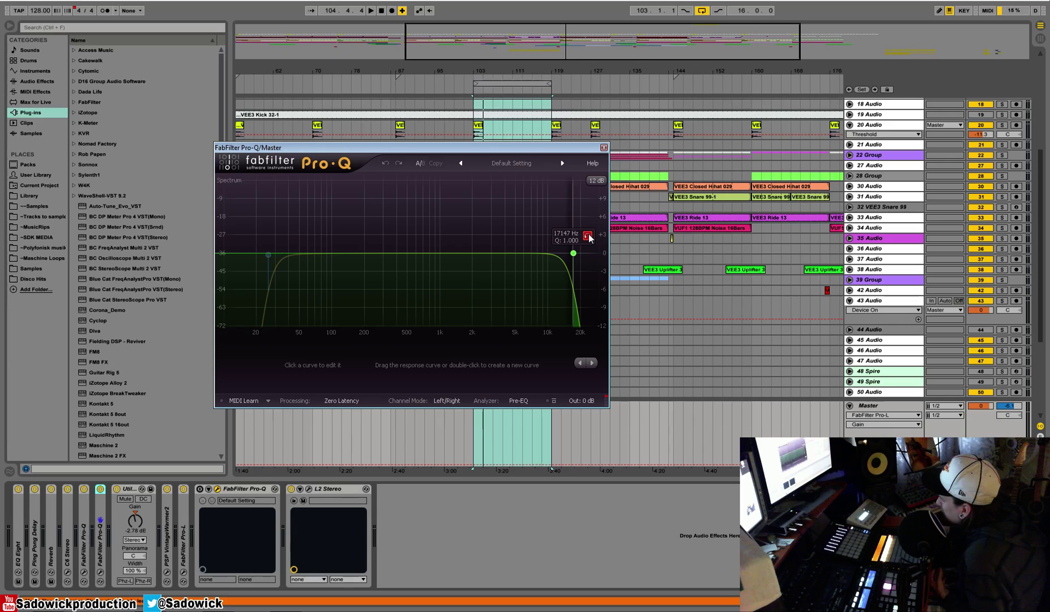
pyautogui.click(588, 235)
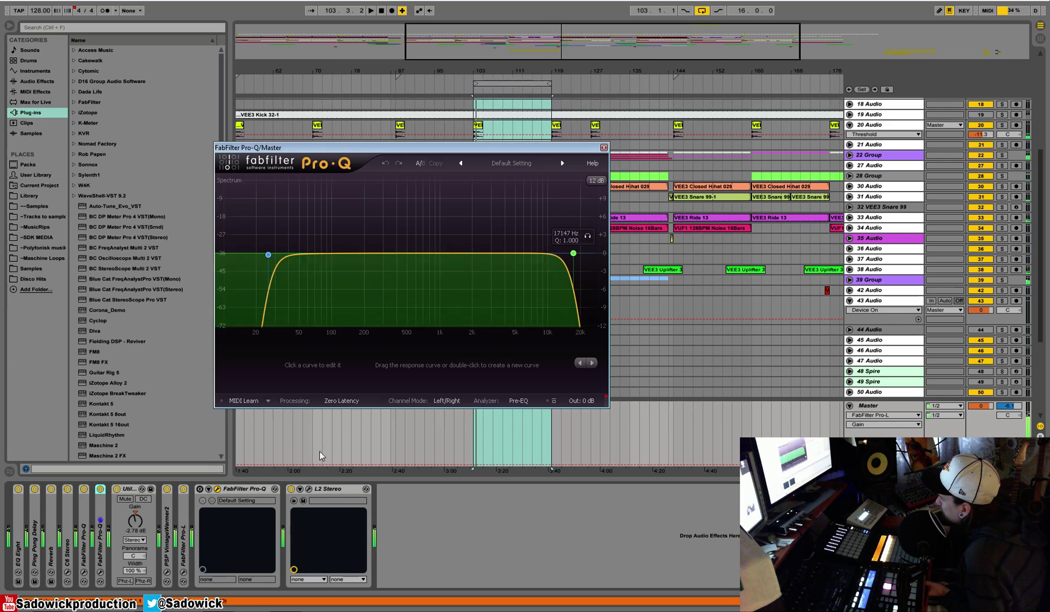
pyautogui.click(588, 235)
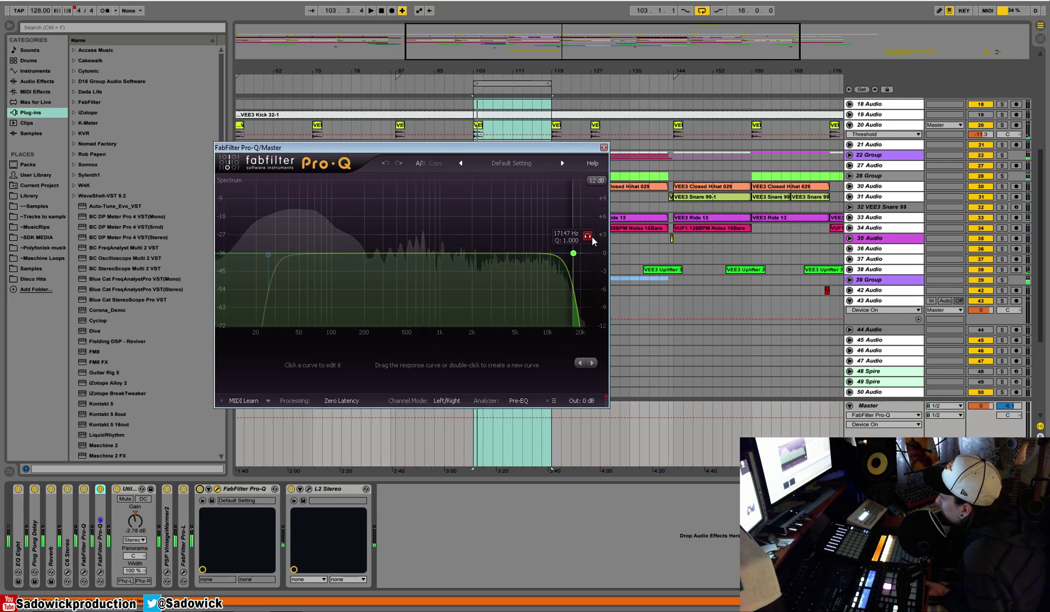
# - Solo the third Pro-Q's low-cut band, then recheck what its high and low cuts remove
pyautogui.click(284, 237)
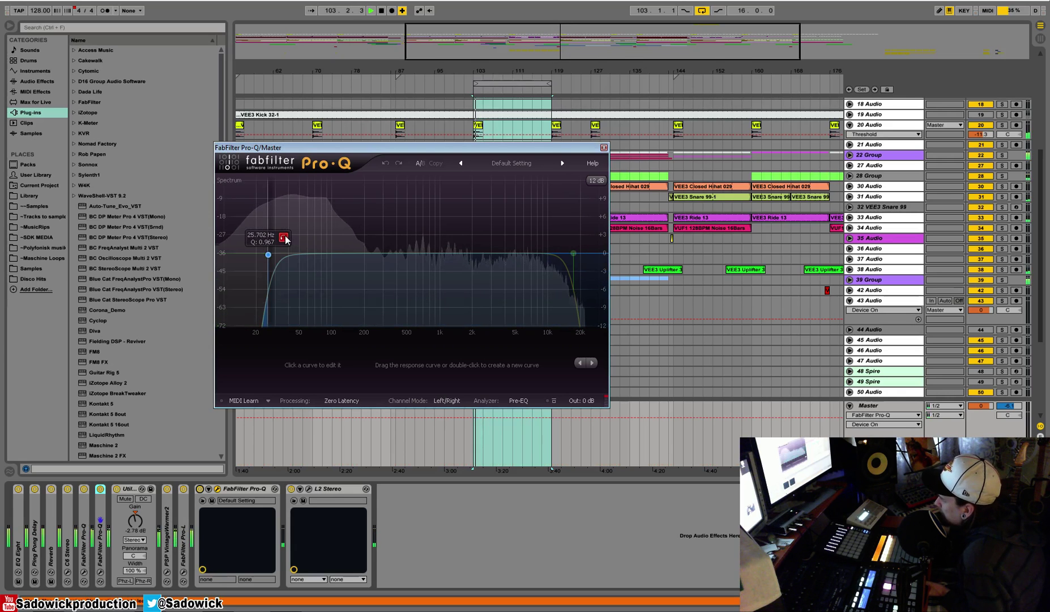
pyautogui.click(285, 236)
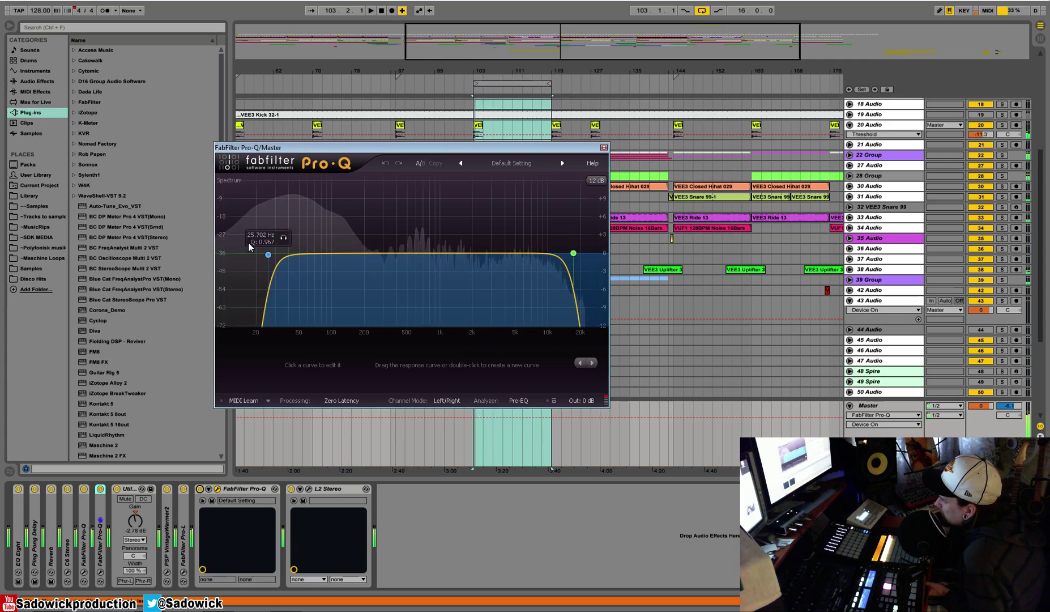
pyautogui.click(587, 236)
pyautogui.moveTo(270, 261)
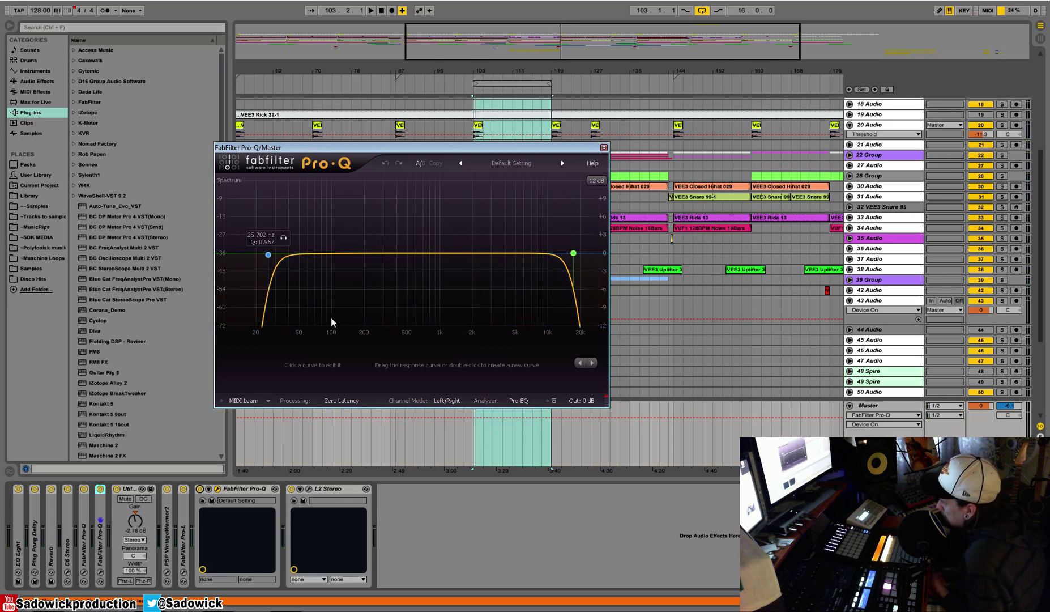
pyautogui.click(283, 238)
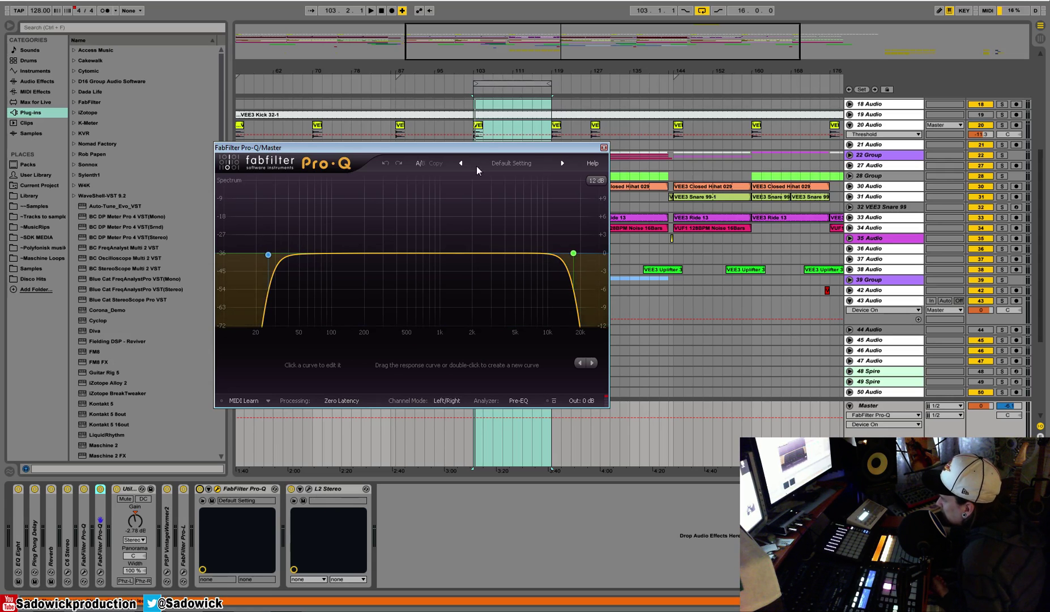
# - Close the Pro-Q window and open the L2 Stereo limiter's window over the middle of the arrangement
pyautogui.click(603, 149)
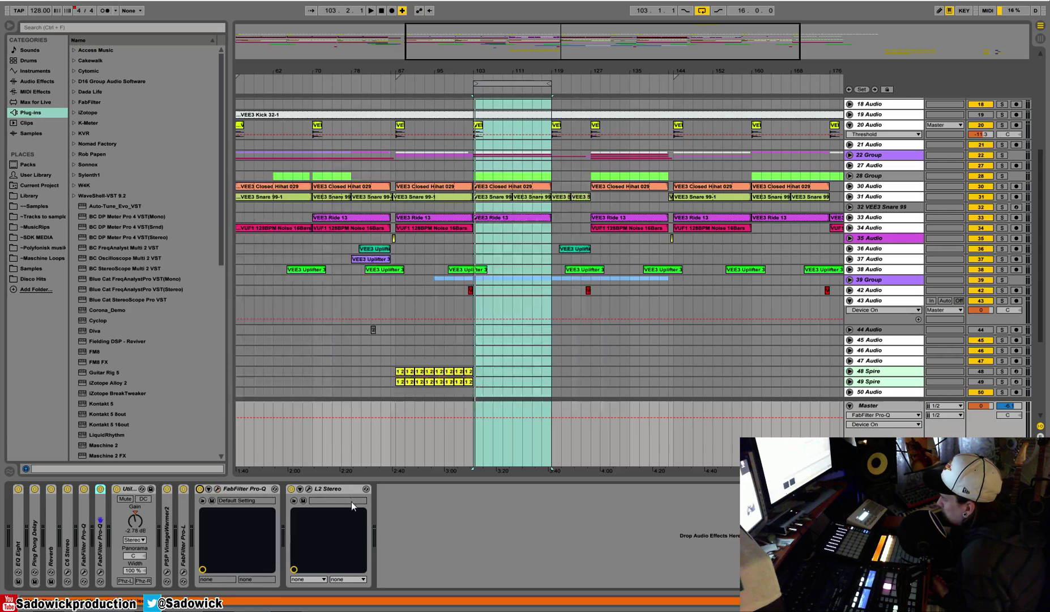
pyautogui.click(308, 489)
pyautogui.moveTo(721, 207); pyautogui.dragTo(398, 175)
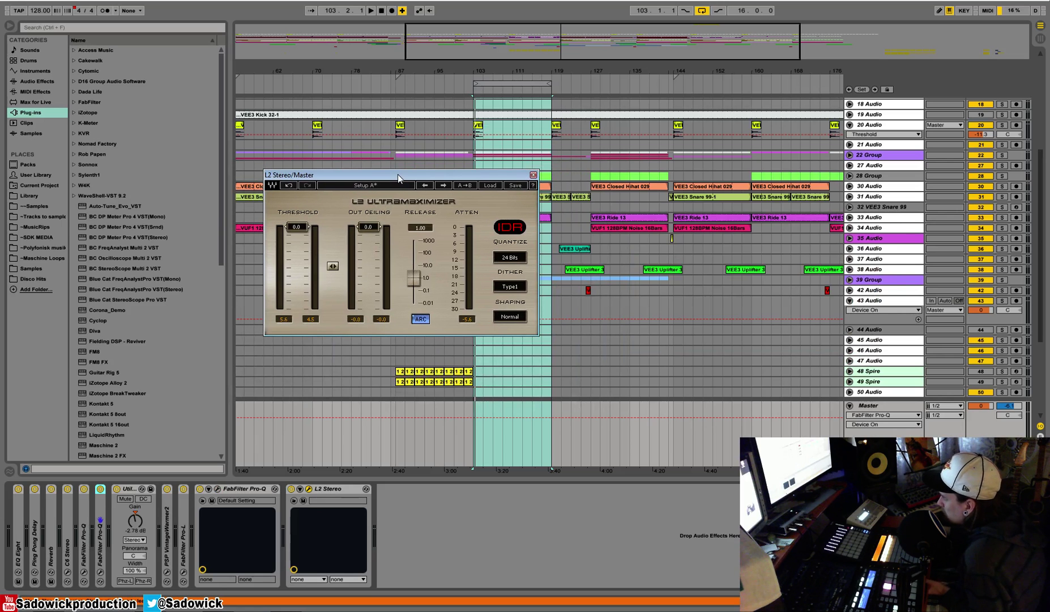
# - Set the L2 threshold to -1.6 during loop playback, stop the loop, and set the out ceiling to -1.5
pyautogui.press('space')
pyautogui.moveTo(296, 226); pyautogui.dragTo(300, 229)
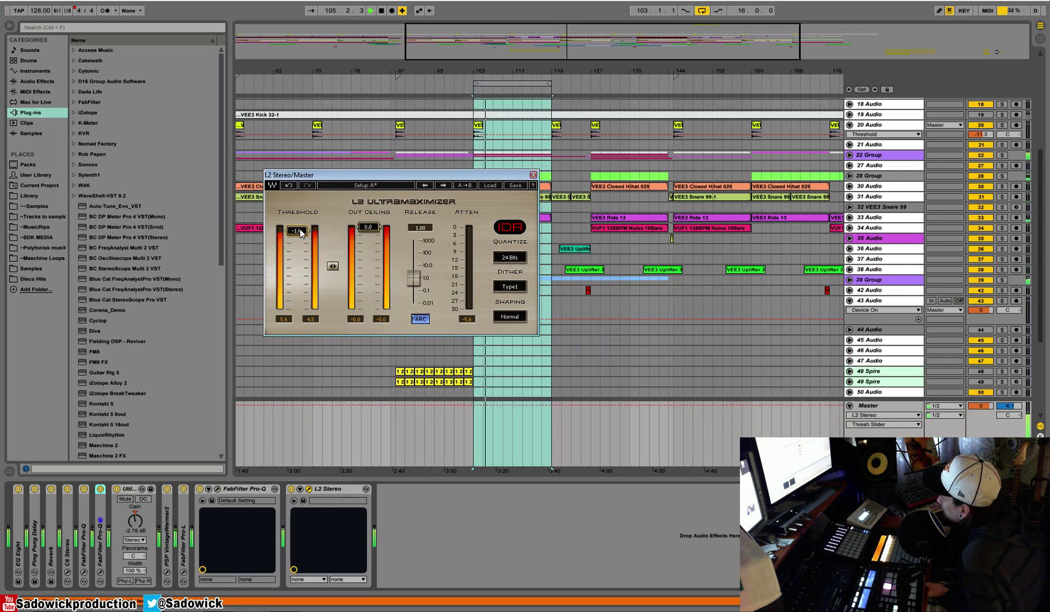
pyautogui.press('space')
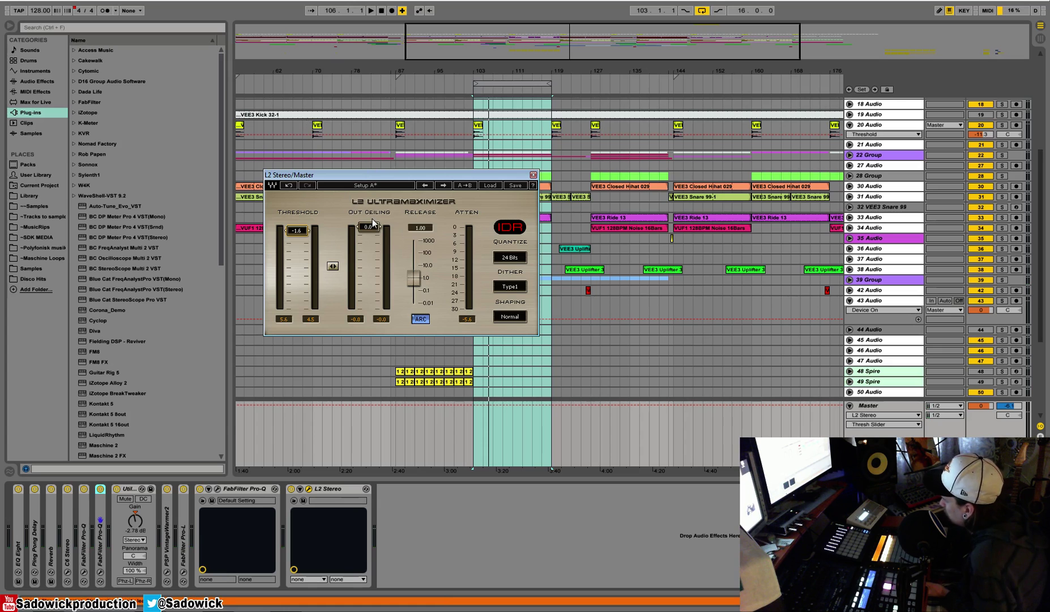
pyautogui.moveTo(374, 227); pyautogui.dragTo(374, 232)
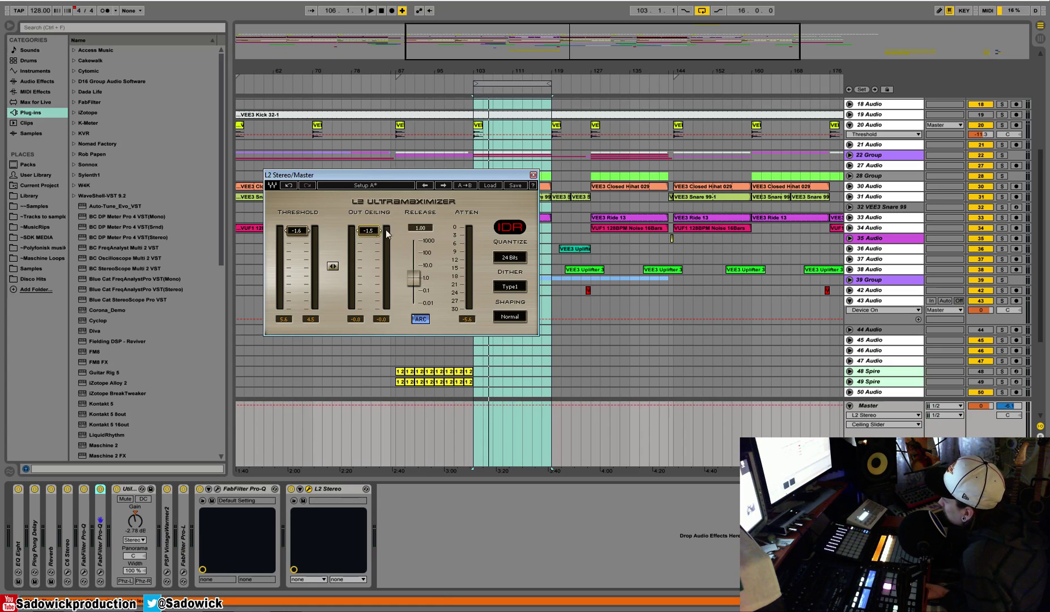
# - Play the loop, bypass the master's effects from C6 Stereo through the last Pro-Q, and close the L2 window
pyautogui.press('space')
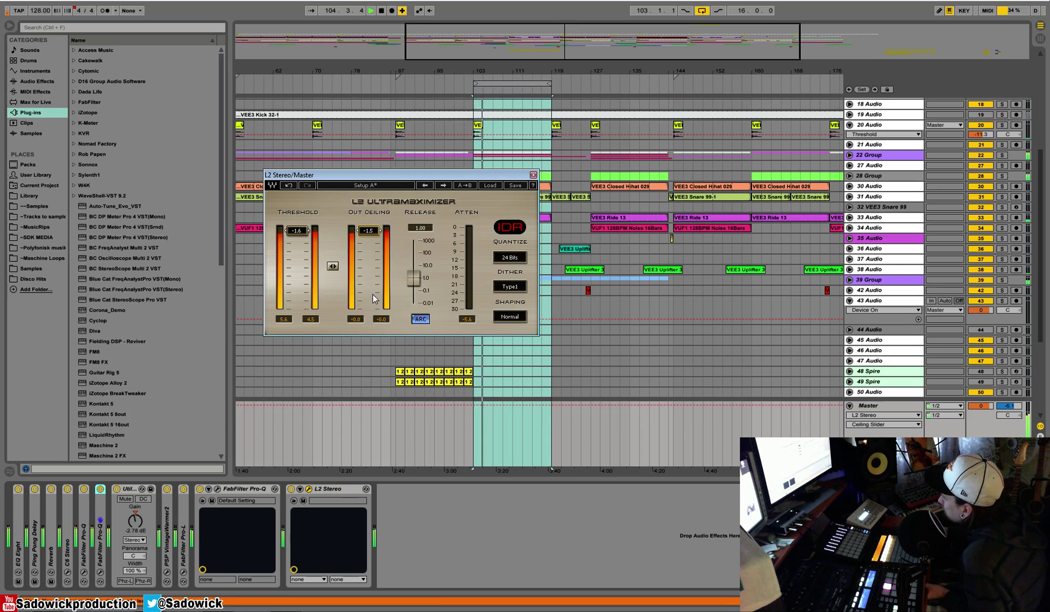
pyautogui.click(67, 488)
pyautogui.click(83, 488)
pyautogui.click(117, 488)
pyautogui.click(167, 488)
pyautogui.click(183, 488)
pyautogui.click(200, 489)
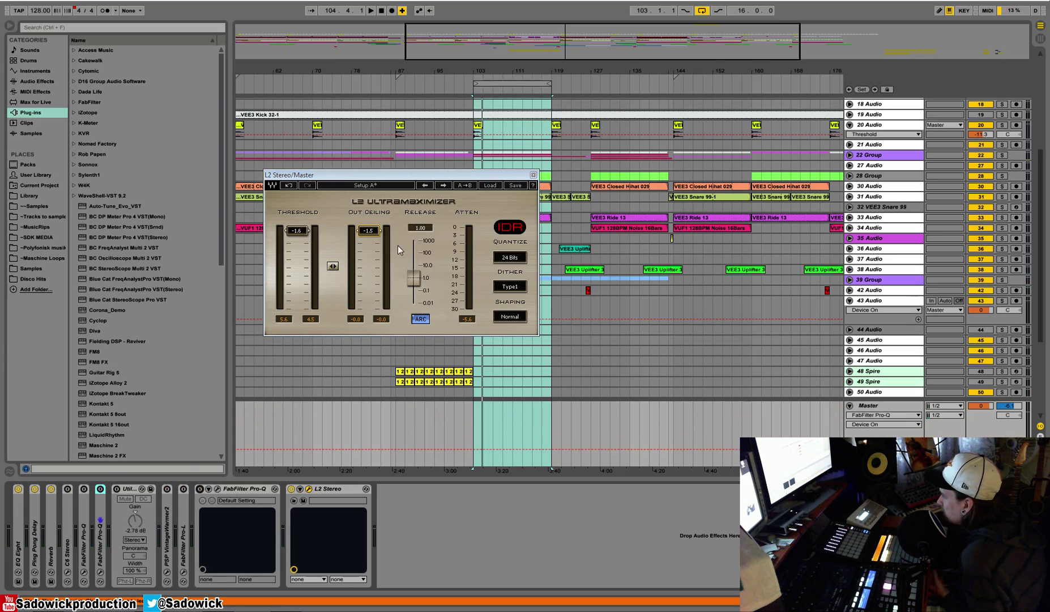
pyautogui.click(533, 174)
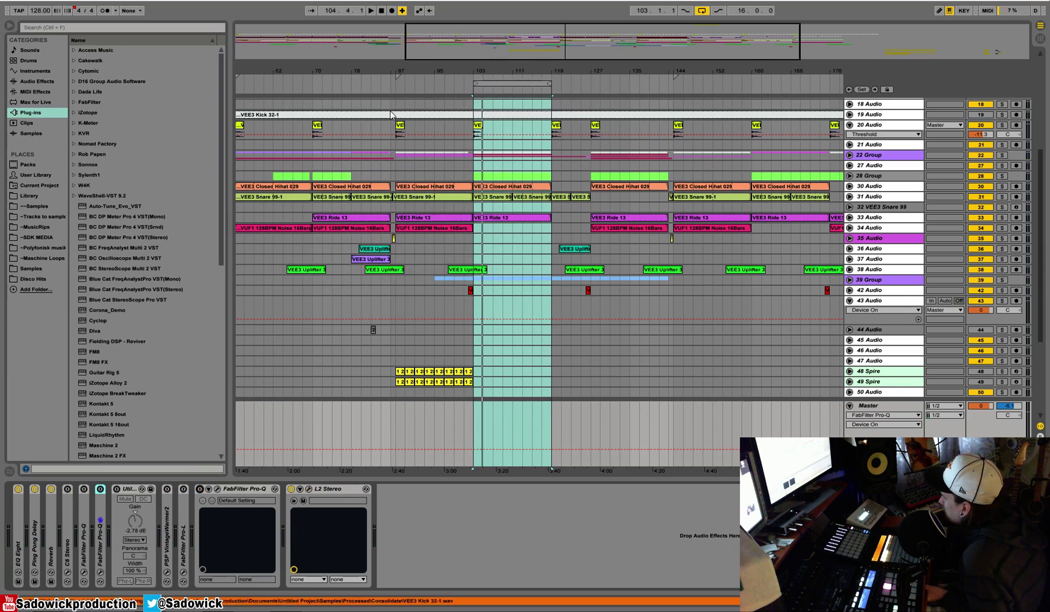
# - Move the loop to start at bar 87 and, during playback, enable C6 Stereo and the first two Pro-Qs in turn
pyautogui.moveTo(522, 84); pyautogui.dragTo(435, 84)
pyautogui.press('space')
pyautogui.click(67, 489)
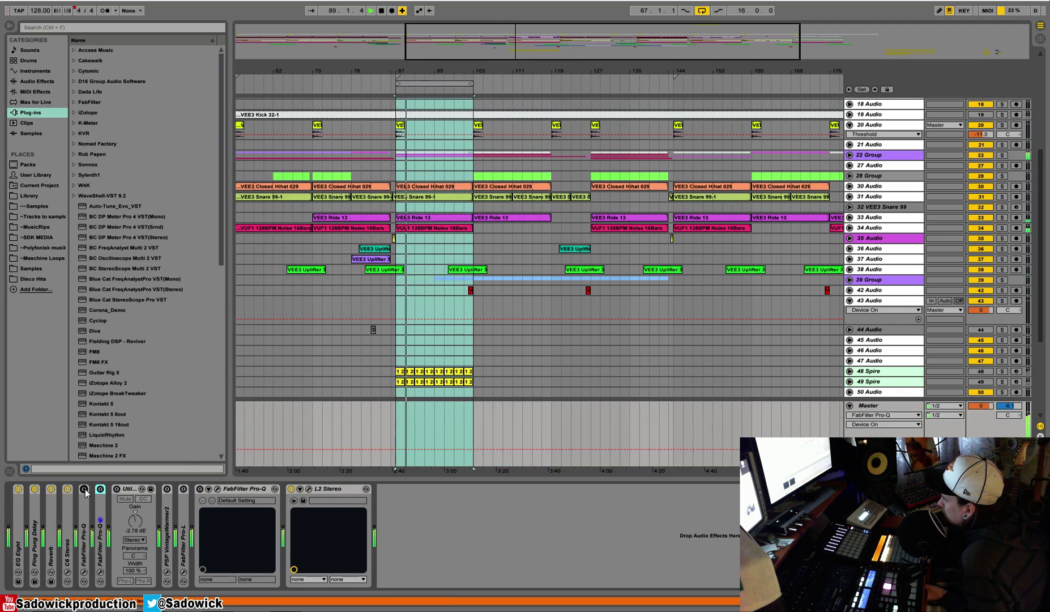
pyautogui.click(84, 489)
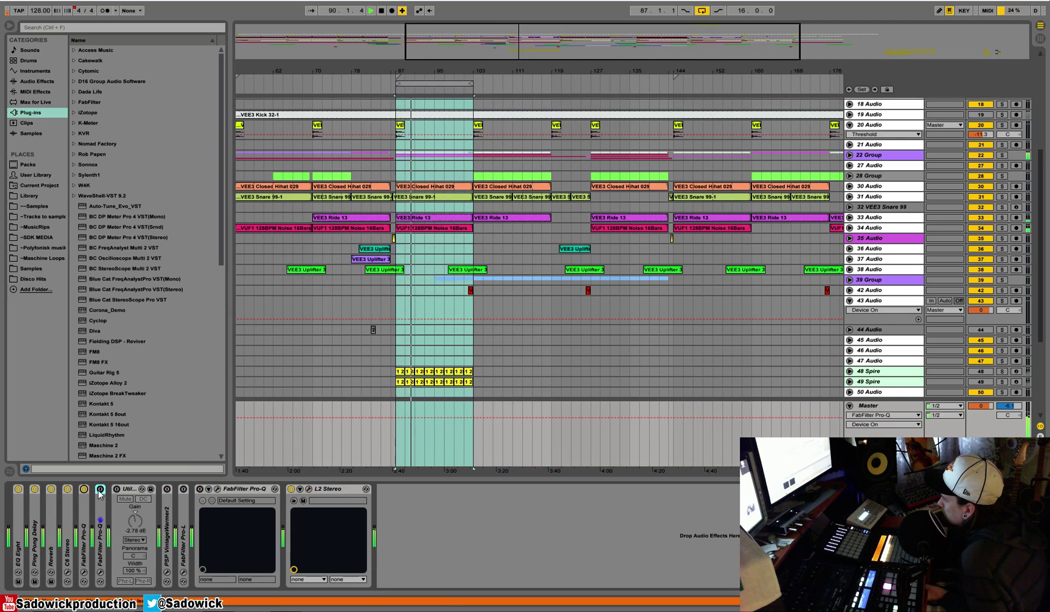
pyautogui.click(101, 490)
pyautogui.click(100, 489)
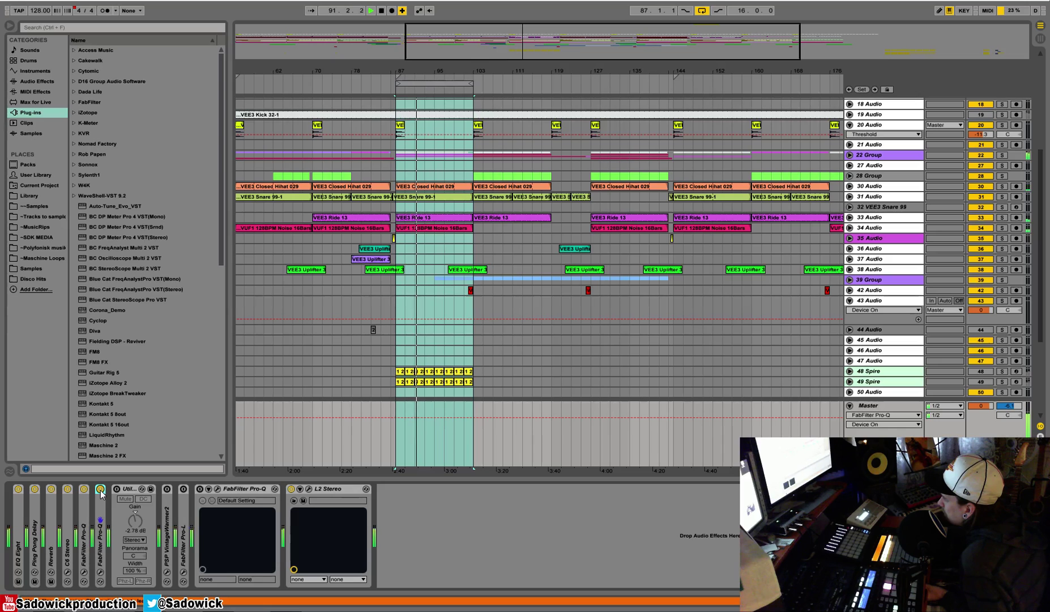
# - Enable Utility, PSP VintageWarmer2, Pro-L and the last Pro-Q one by one during playback, then check the L2 Stereo window
pyautogui.click(117, 490)
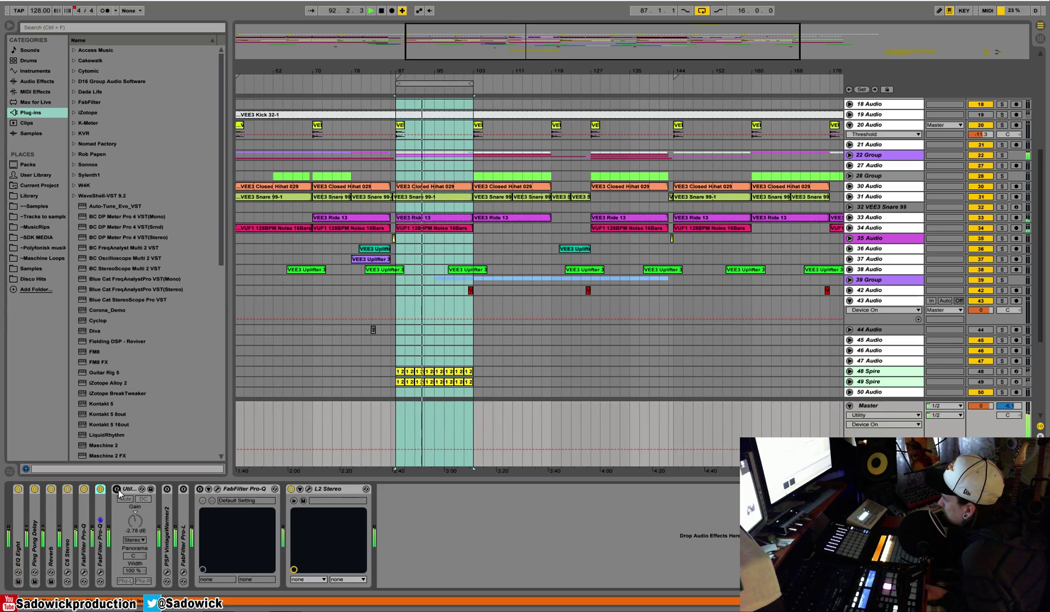
pyautogui.click(168, 489)
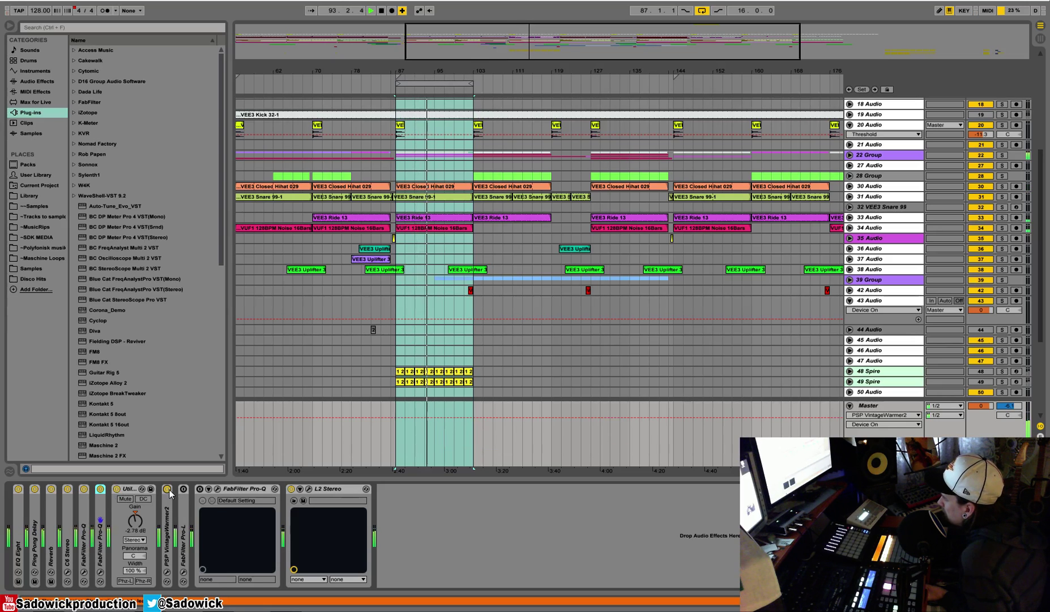
pyautogui.click(184, 489)
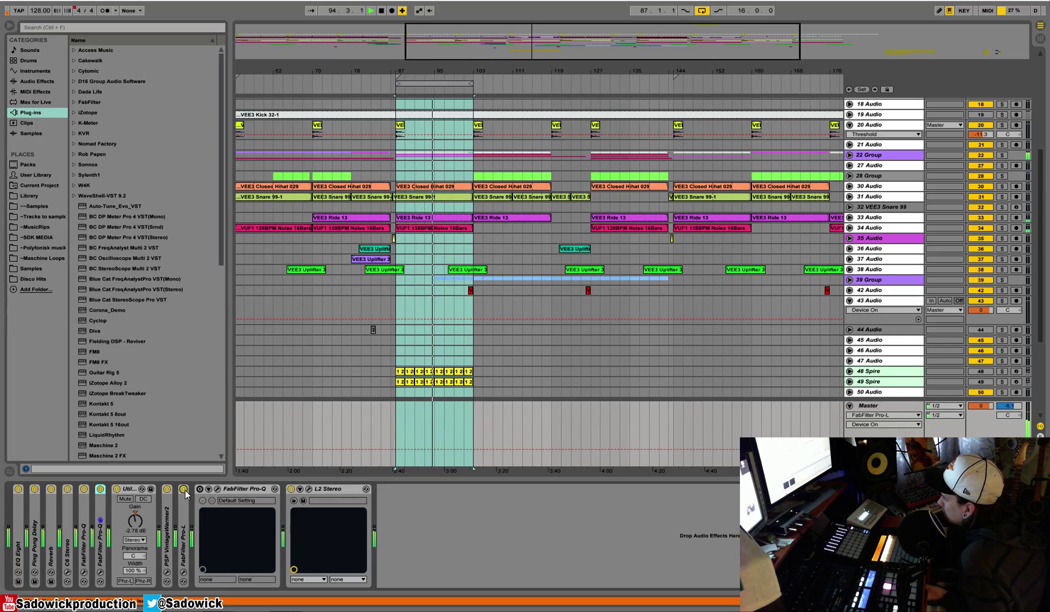
pyautogui.click(201, 489)
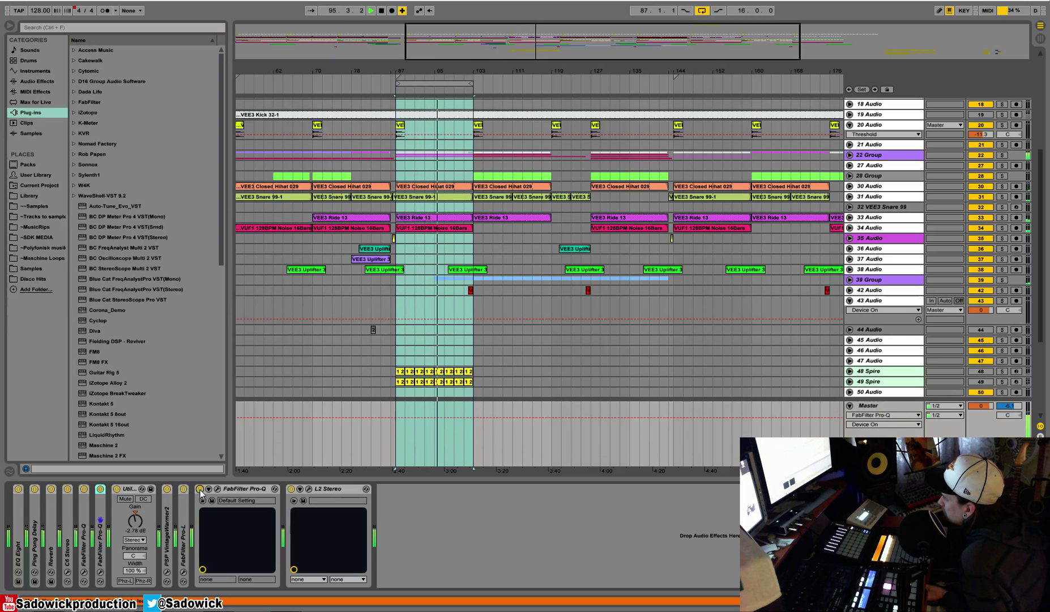
pyautogui.click(308, 489)
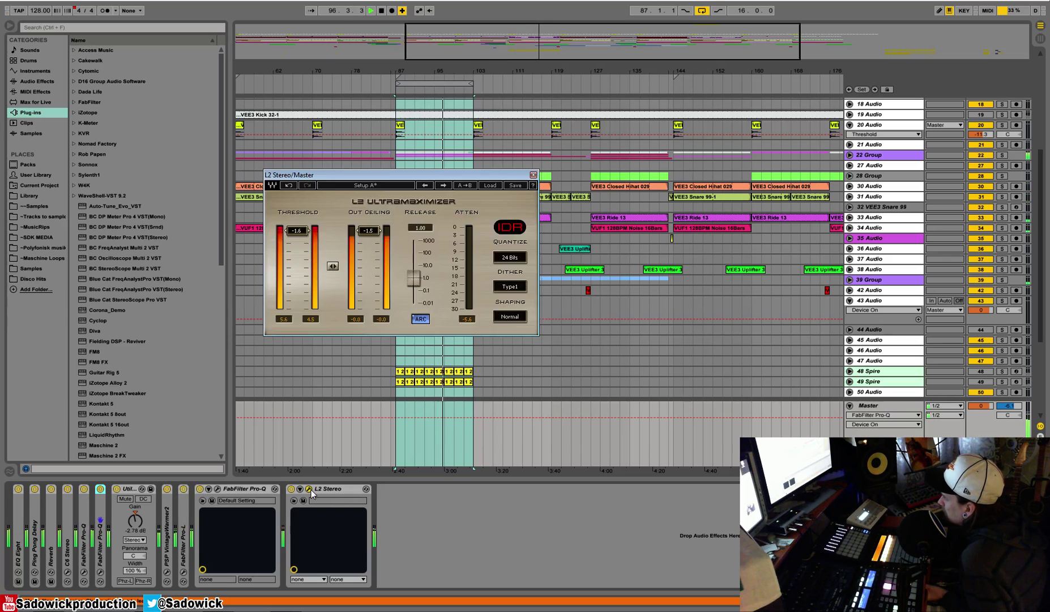
pyautogui.click(311, 489)
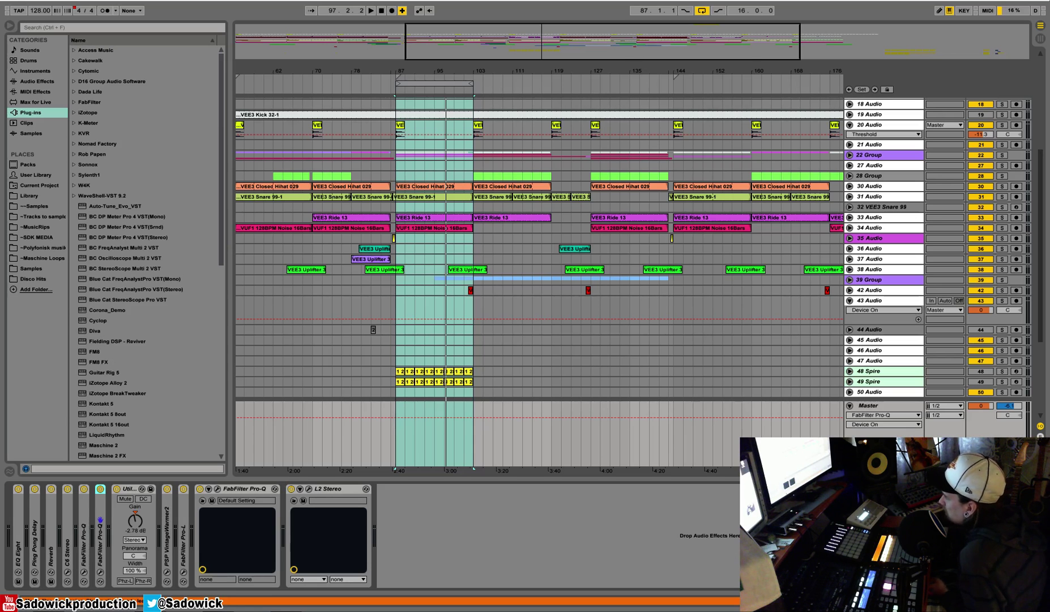
# - Unfold the second Pro-Q in the master chain, inspect its Mid/Side EQ curve, and close its window
pyautogui.doubleClick(102, 518)
pyautogui.click(117, 488)
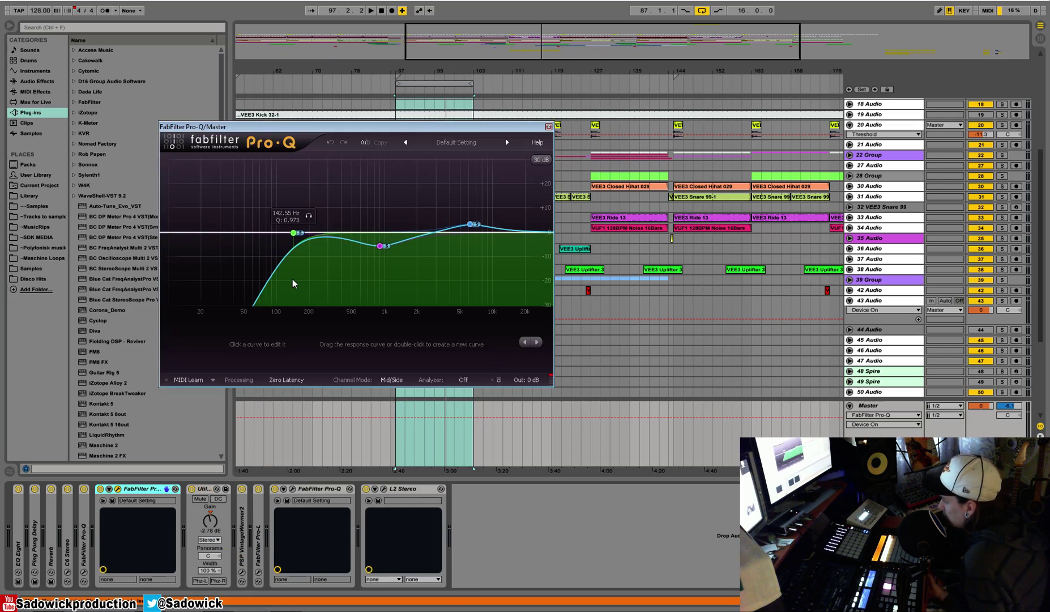
pyautogui.click(549, 127)
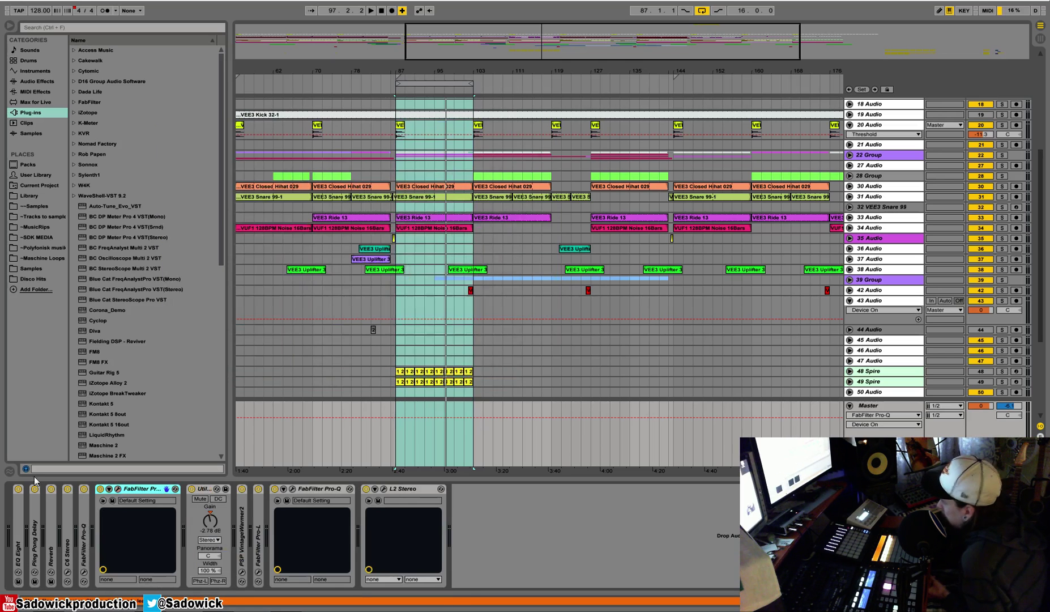